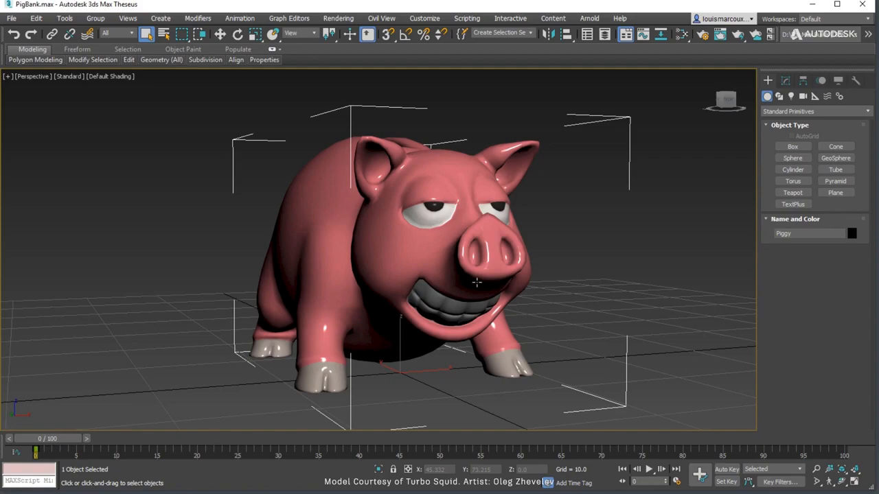
Turn on Vertex Channel Display in the pig's object properties to show its vertex colors.
alt+middle_drag(476, 282, 527, 293)
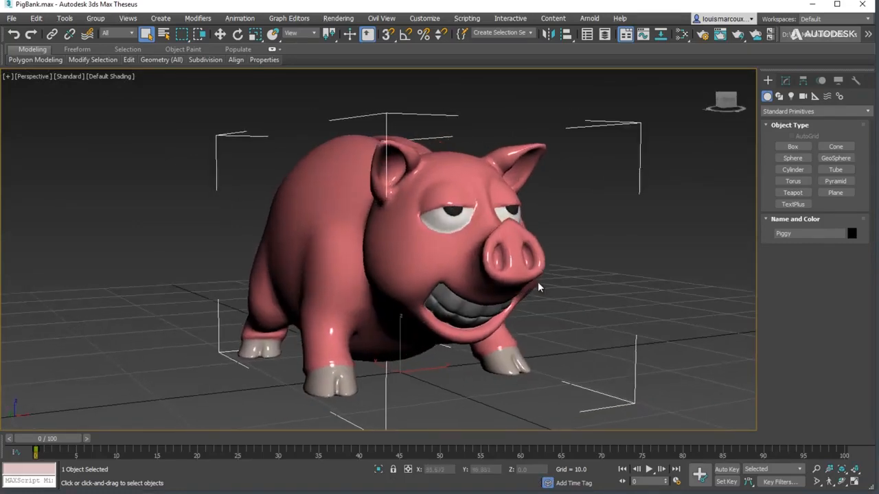
right_click(446, 179)
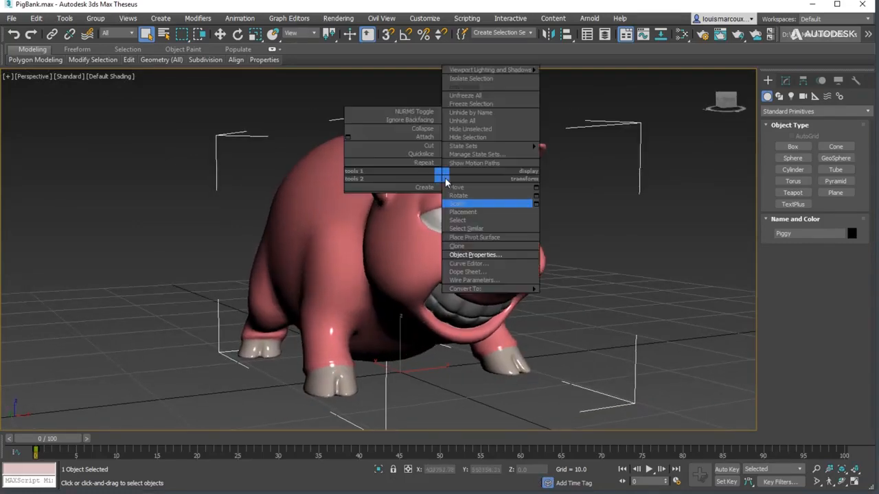
click(469, 259)
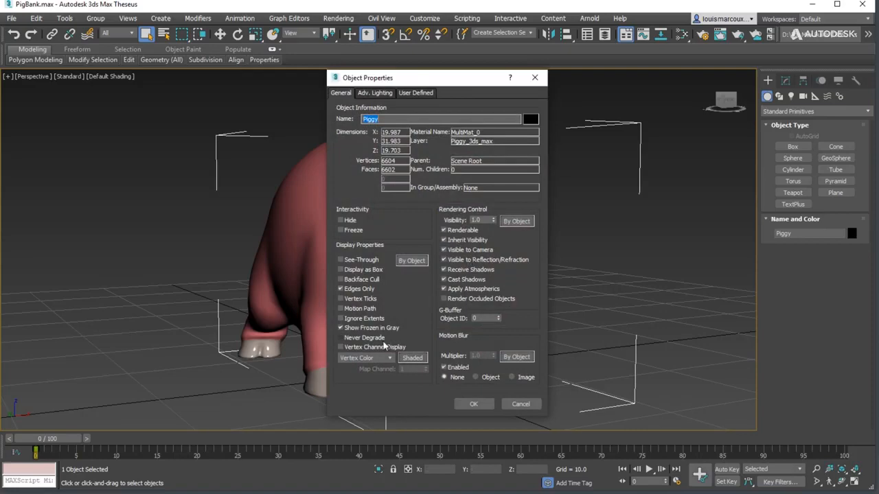
click(385, 347)
click(472, 405)
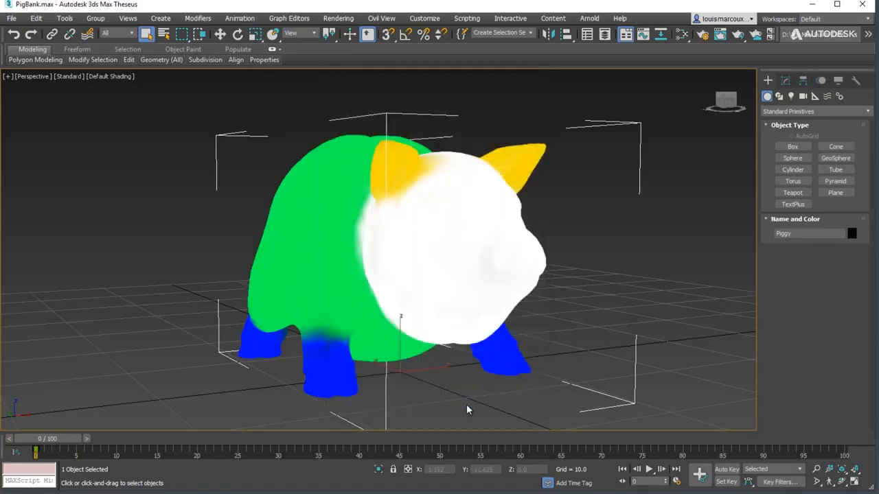
Turn off Vertex Channel Display in the pig's object properties.
mouse_move(450, 318)
alt+middle_down()
mouse_move(449, 345)
mouse_move(447, 316)
alt+middle_up()
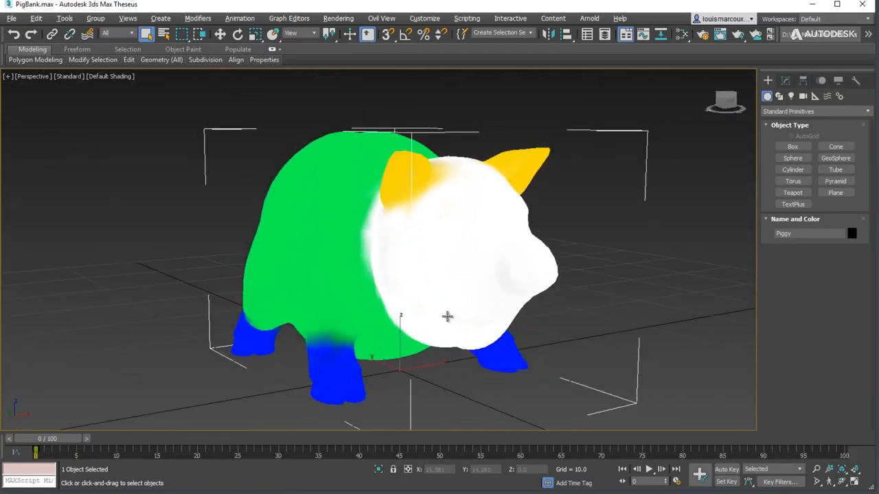
right_click(434, 268)
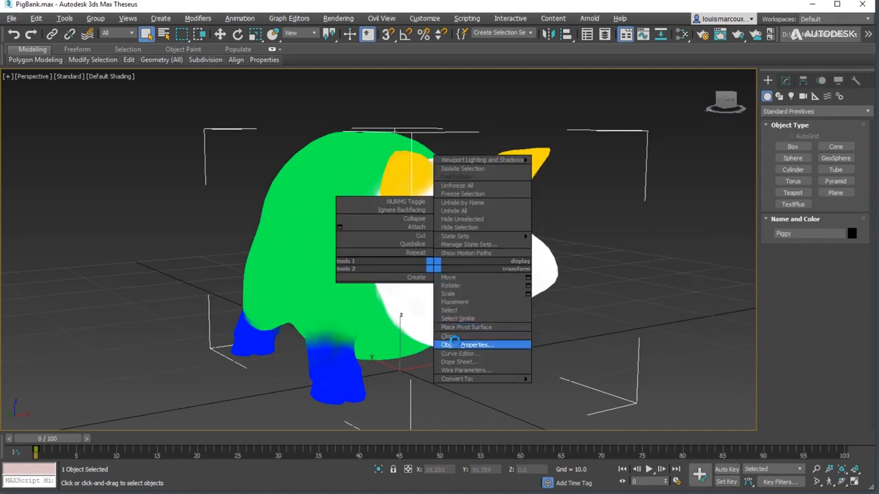
click(455, 344)
click(378, 348)
click(473, 404)
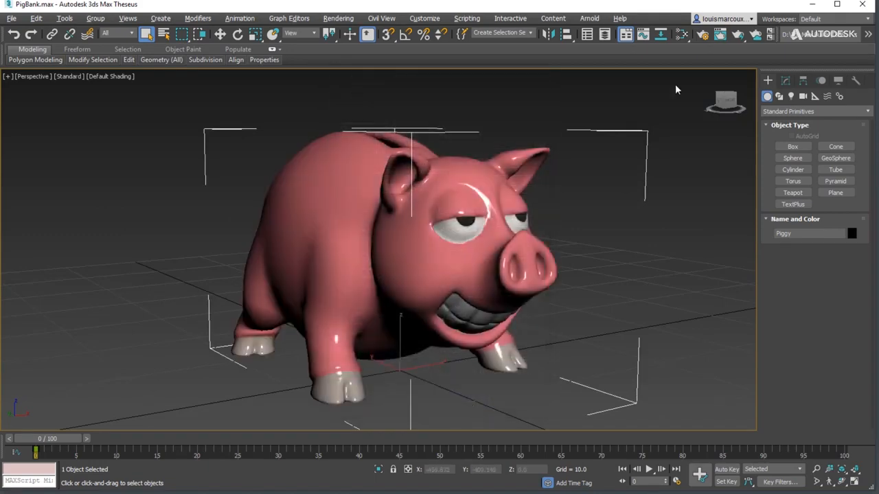
Open the Slate Material Editor and pick the pig's multi-material from the model into the node view.
click(683, 35)
click(422, 109)
click(350, 154)
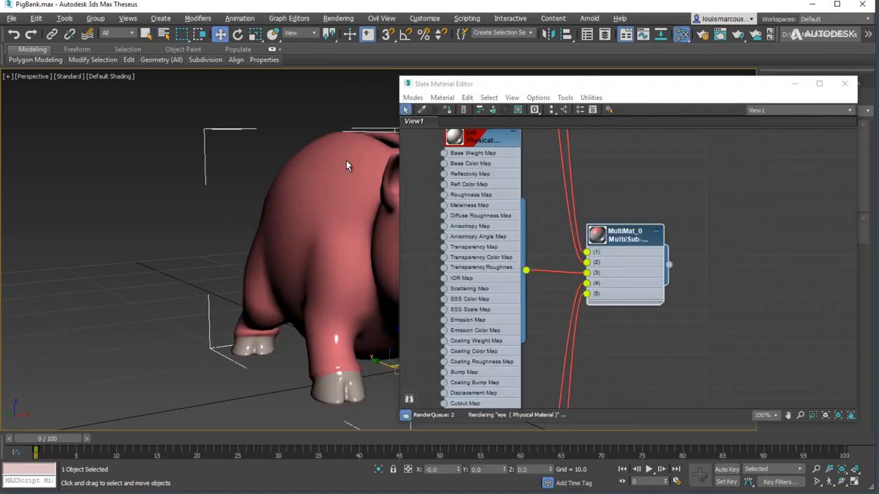
scroll(645, 276, down, 2)
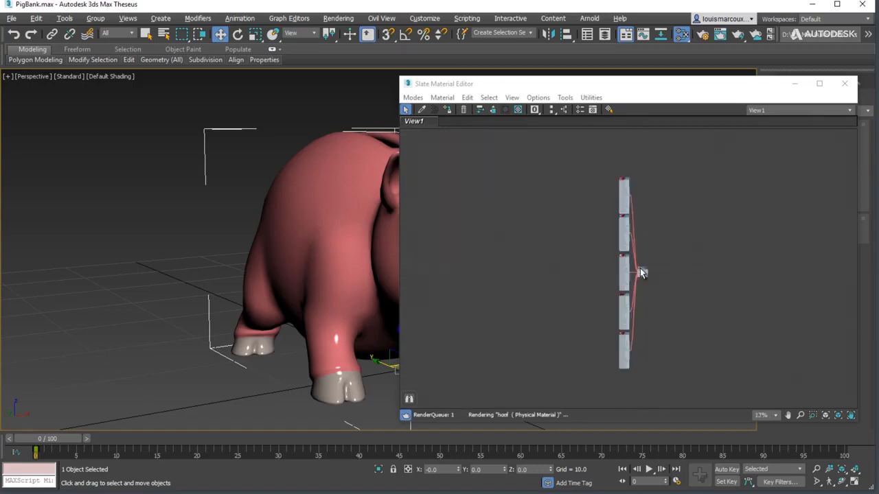
scroll(642, 274, up, 4)
scroll(642, 274, up, 3)
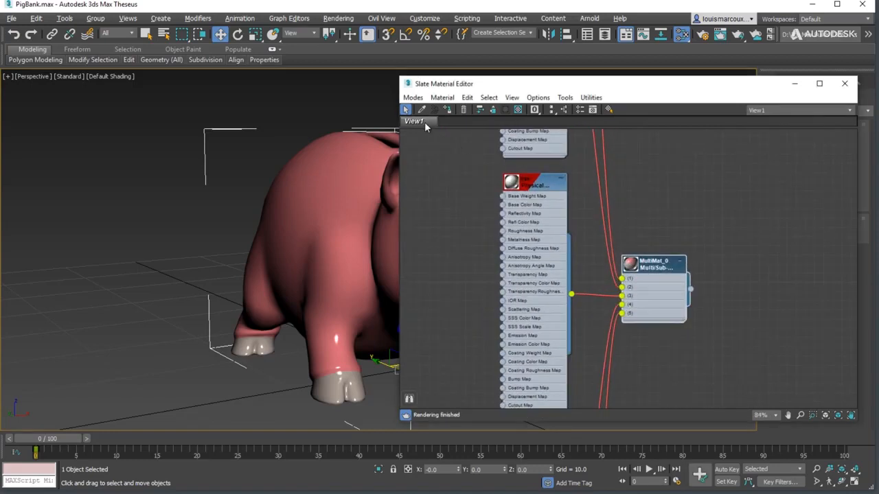
Create a new node view named View2 in the Slate Material Editor.
right_click(423, 122)
click(450, 190)
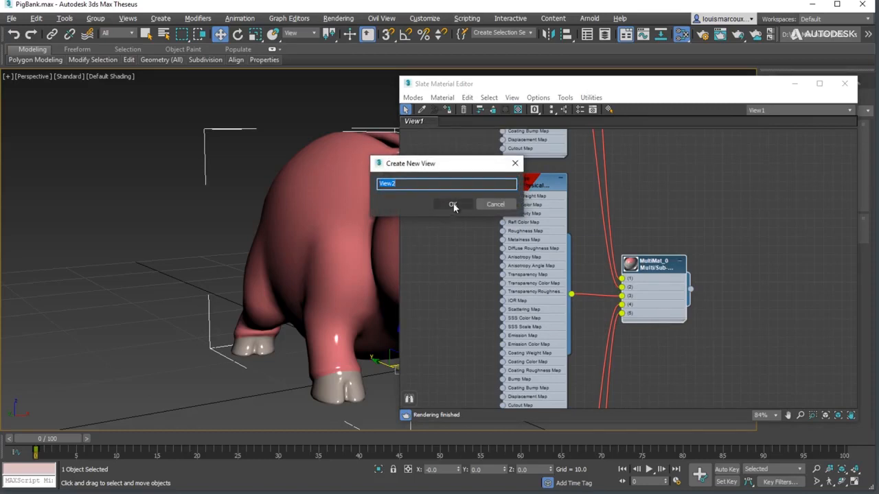
click(453, 204)
Add a Vertex Color map to View2, show its parameters and place its node near the top of the view.
right_click(472, 171)
mouse_move(500, 189)
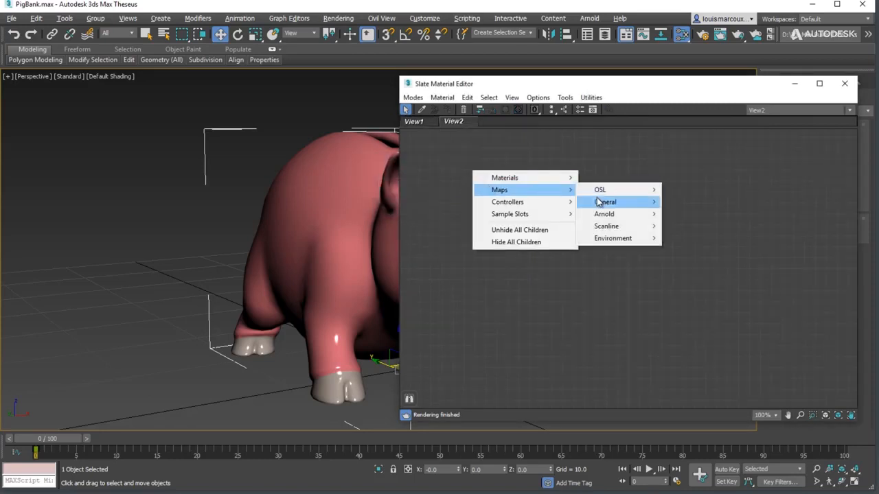
mouse_move(604, 204)
click(689, 493)
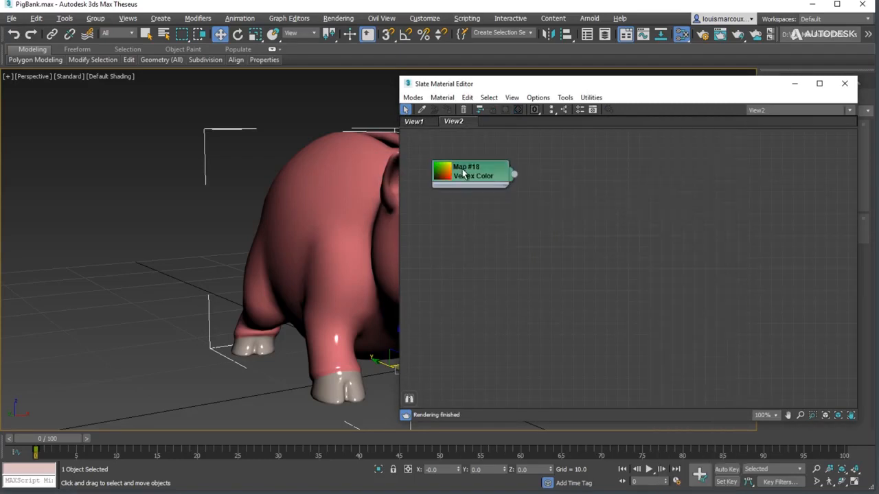
double_click(463, 175)
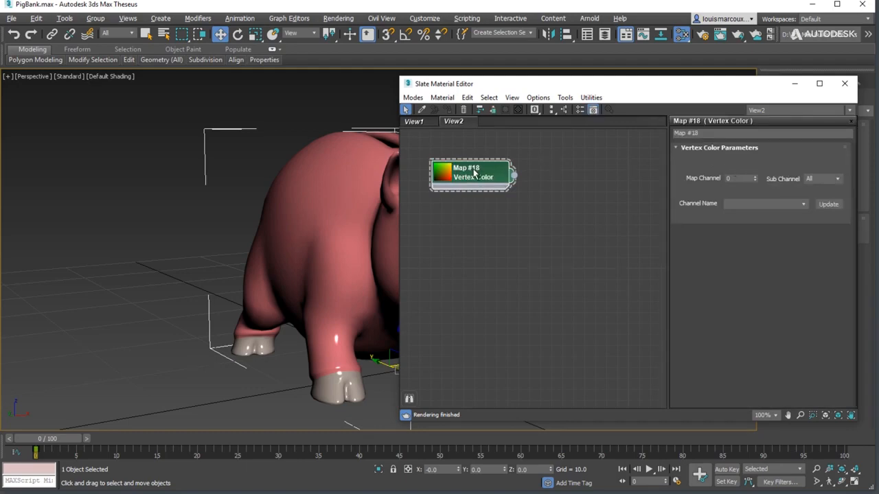
drag(473, 174, 484, 163)
Add an OSL Material ID map below the Vertex Color node and show its parameters.
right_click(474, 197)
mouse_move(500, 217)
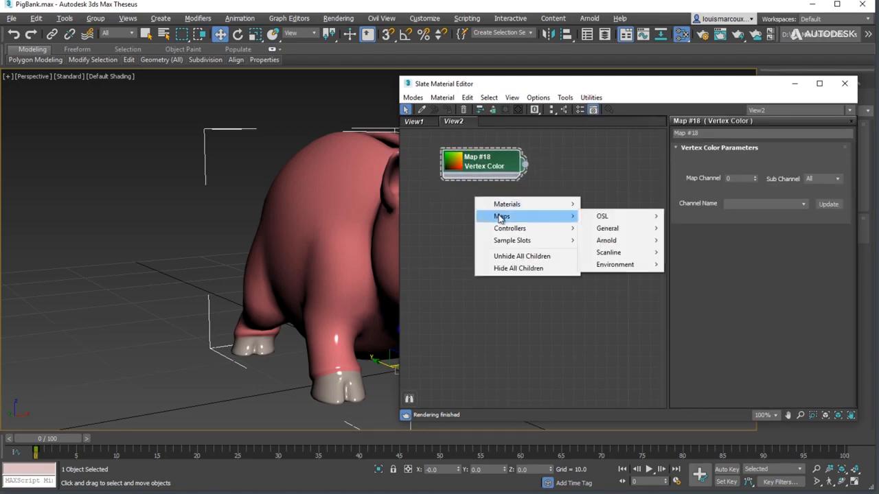
mouse_move(602, 216)
mouse_move(687, 278)
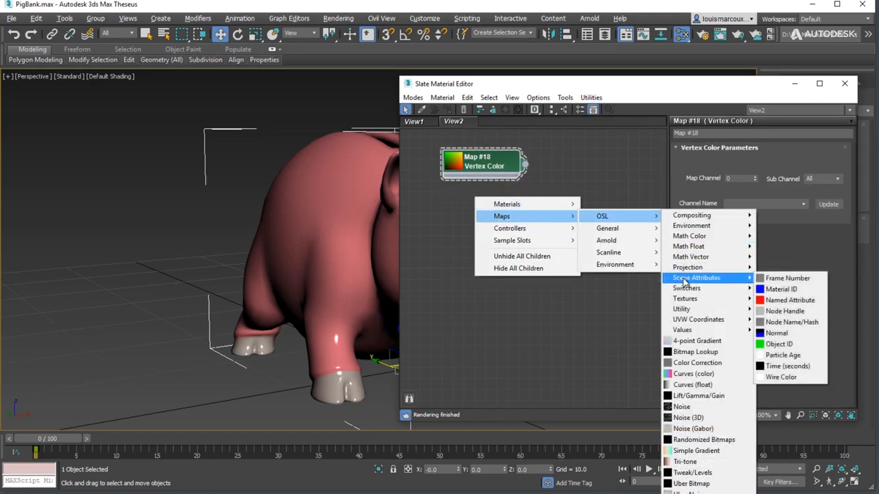
click(781, 289)
double_click(485, 200)
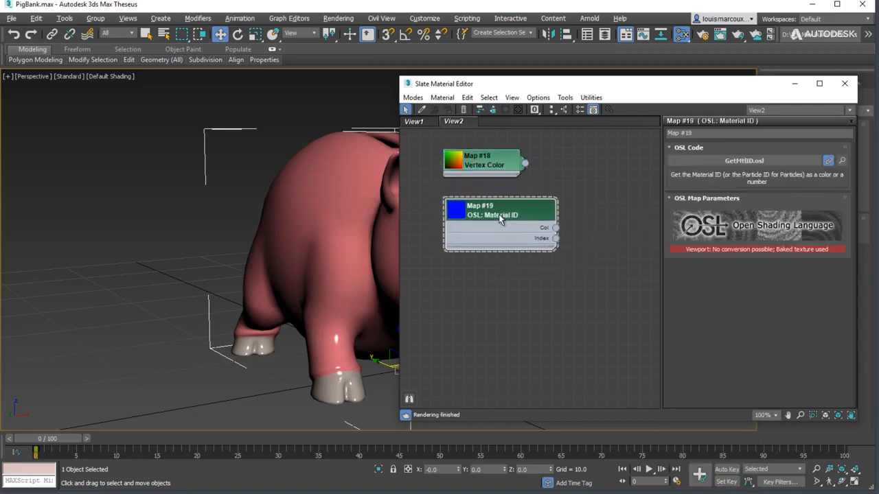
drag(499, 214, 495, 209)
Add a generic OSL example map below the Material ID node, widen it and show its parameters.
right_click(480, 275)
mouse_move(502, 295)
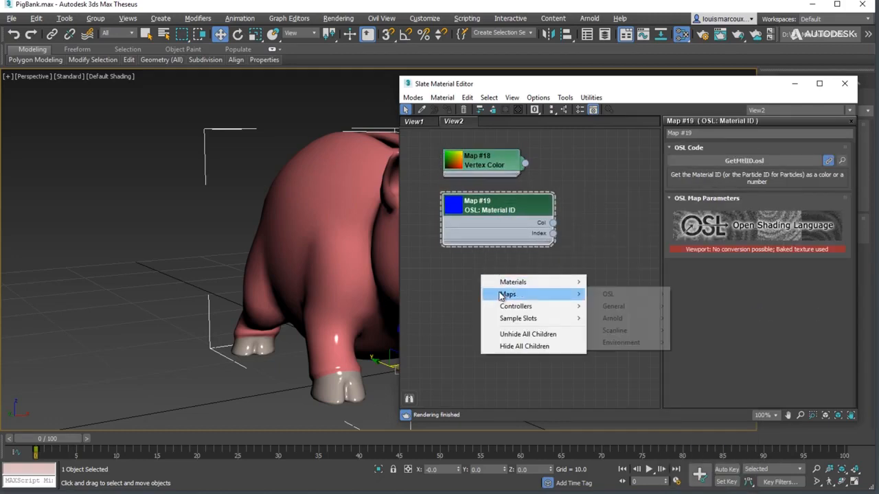
mouse_move(629, 308)
click(695, 355)
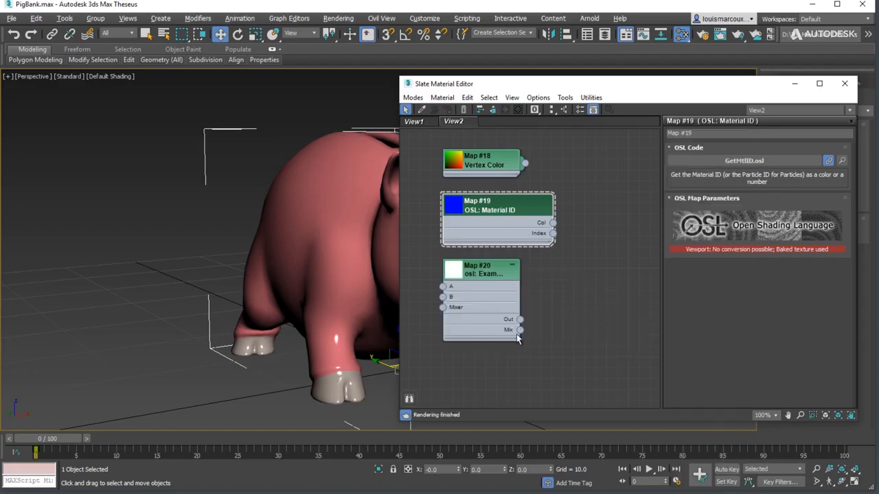
drag(519, 339, 543, 342)
double_click(495, 278)
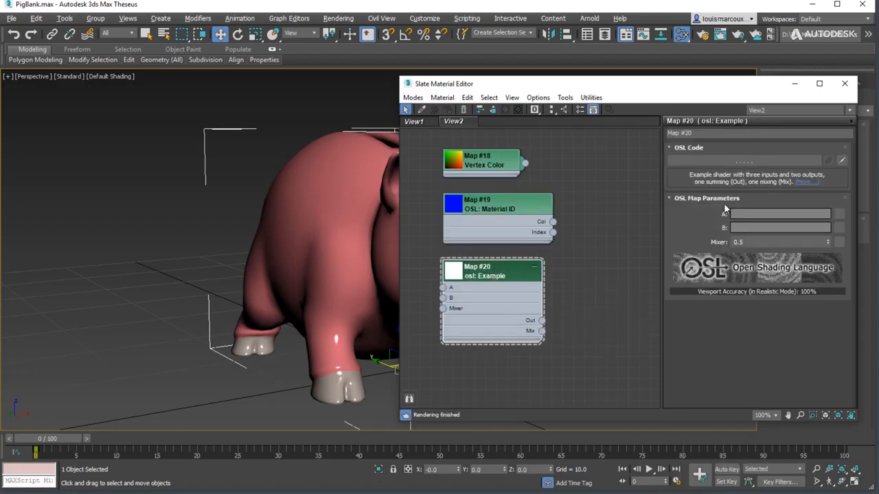
Load the UVPosition.osl file from D:\Temp into the OSL example map.
click(746, 162)
click(86, 109)
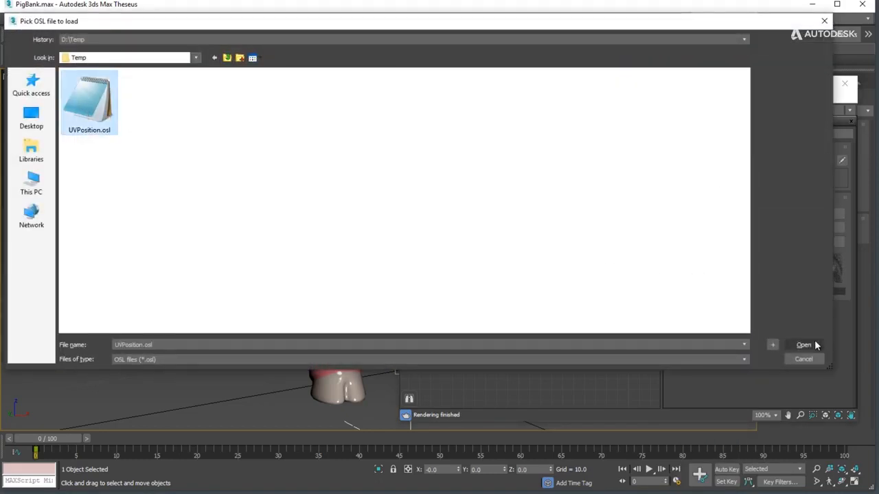
click(803, 345)
Open the UVPosition shader's code, compile it and close the code editor.
click(842, 161)
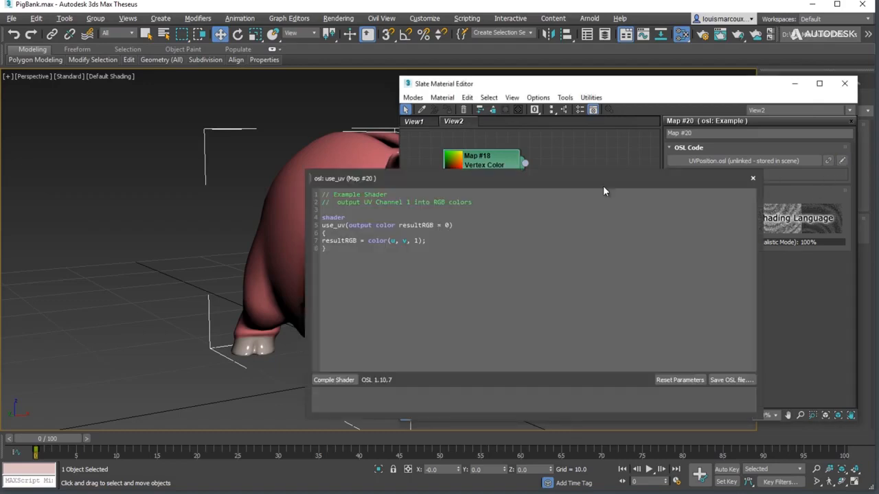
click(341, 379)
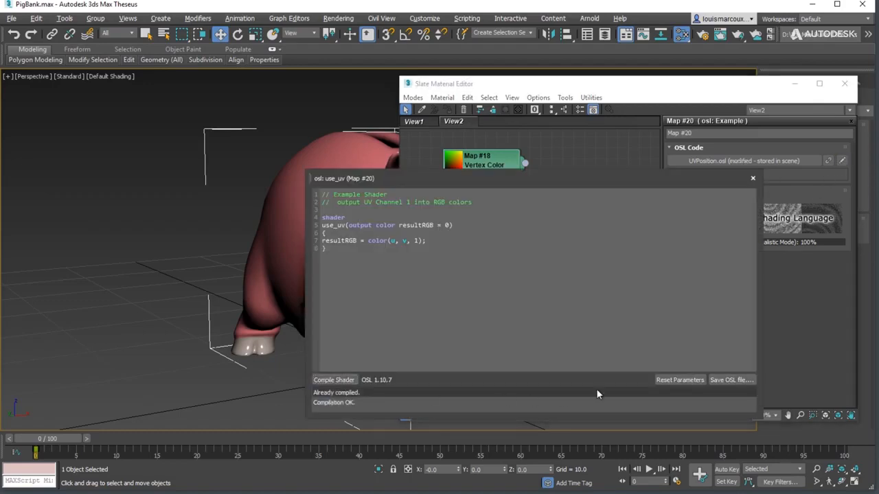
click(753, 179)
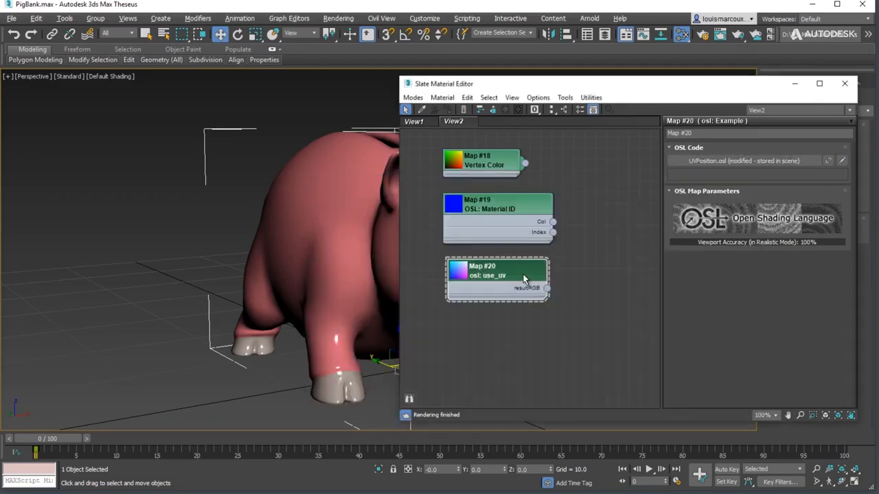
Close the Slate Material Editor and add a Data Channel modifier to the pig.
drag(701, 90, 485, 78)
click(578, 72)
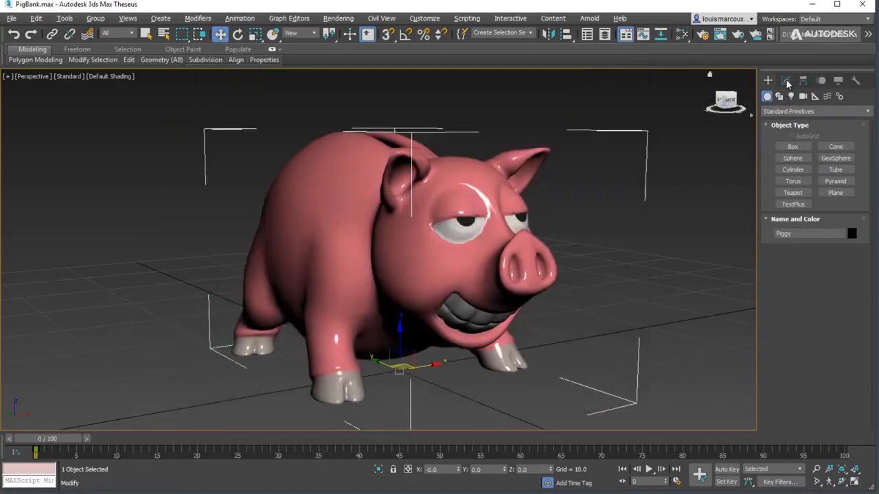
click(786, 80)
click(813, 112)
scroll(804, 309, down, 6)
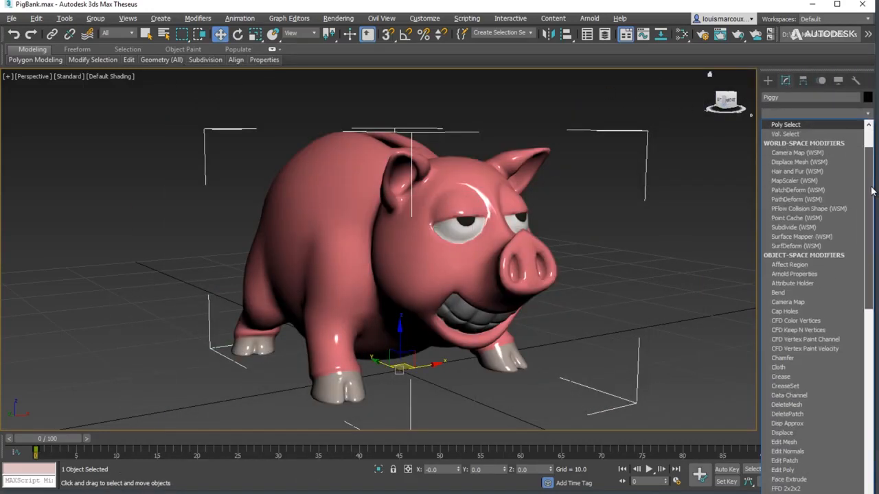
click(797, 357)
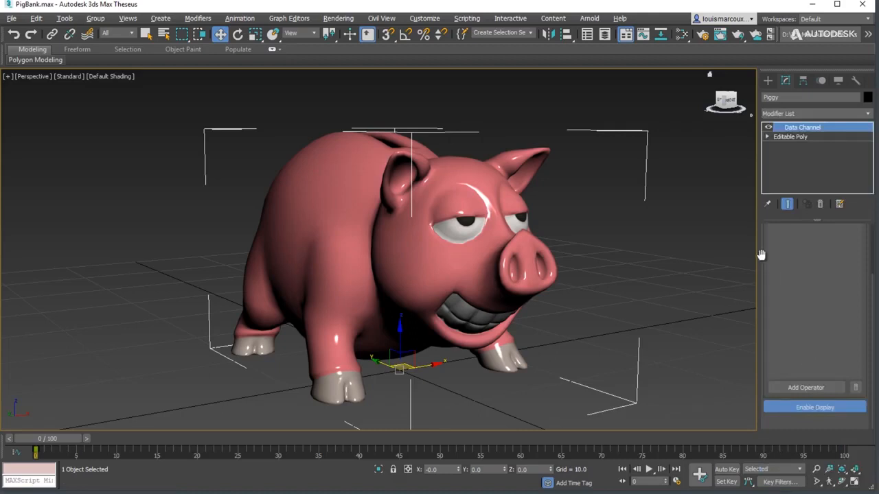
Enlarge the modifier's parameter area, load the curvature preset into the Data Channel modifier and select its Curvature operator.
drag(816, 222, 815, 180)
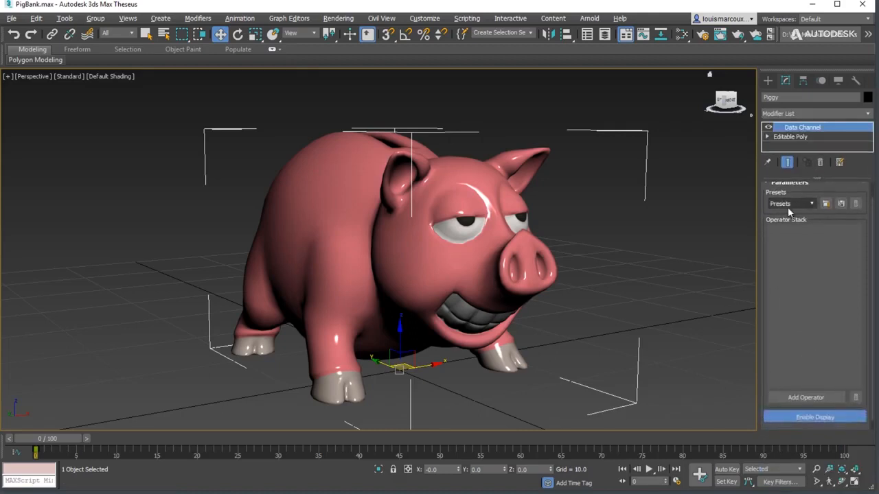
click(788, 204)
click(788, 254)
click(812, 231)
Set the Curvature operator's Concave value to 0.0 and raise its Convex value.
scroll(810, 325, down, 3)
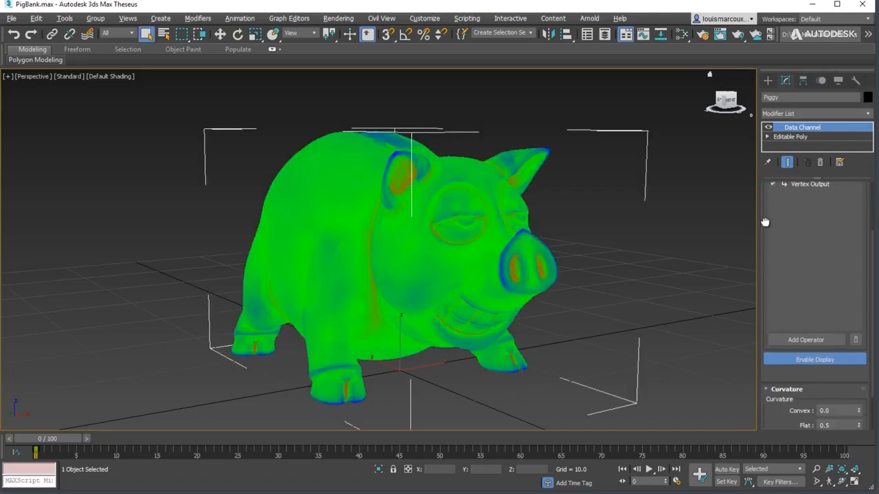
right_click(859, 392)
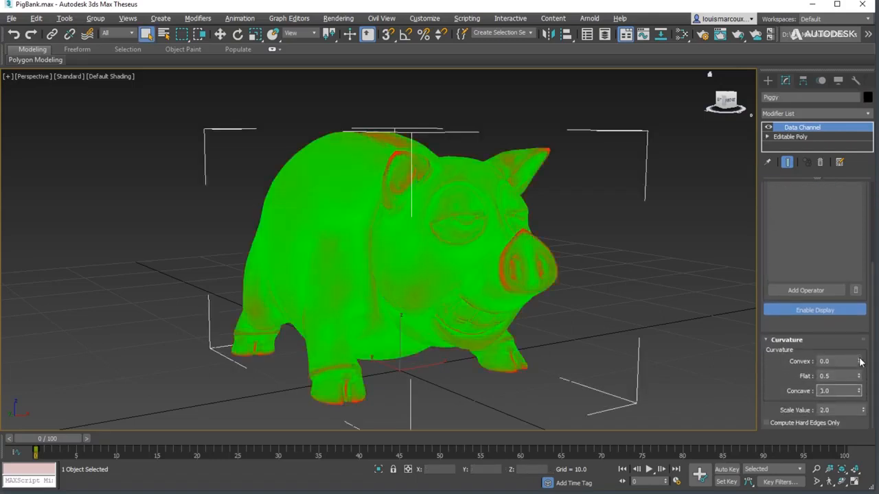
drag(859, 362, 859, 319)
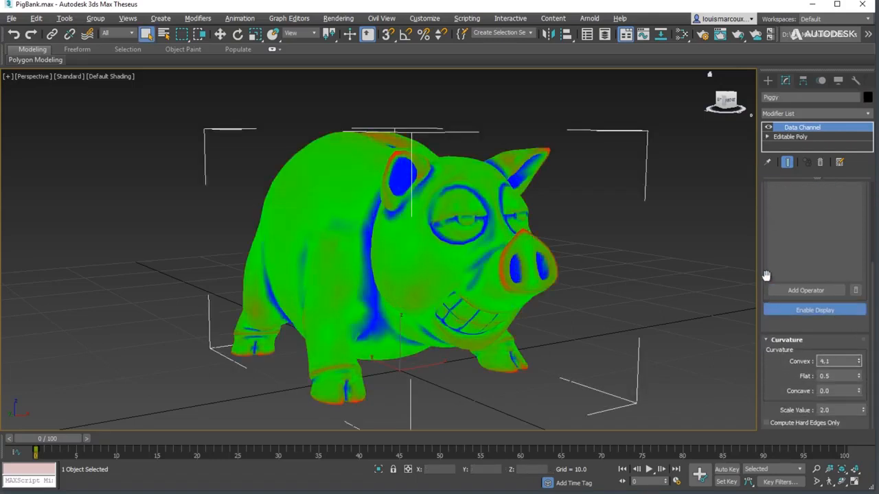
Change the component that the Vertex Output operator writes to in map channel 2.
scroll(766, 276, up, 3)
click(804, 217)
scroll(779, 280, down, 3)
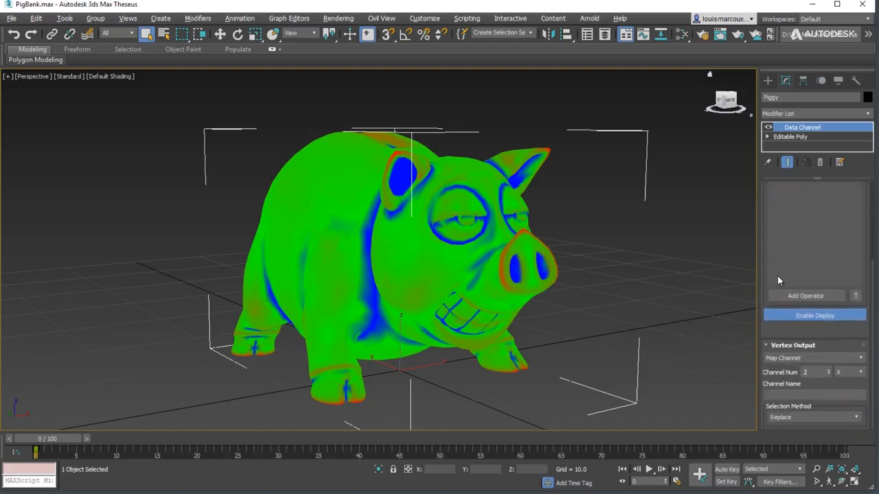
click(859, 372)
click(841, 404)
Add a second Data Channel modifier on top of the pig's modifier stack.
click(813, 114)
scroll(796, 275, down, 7)
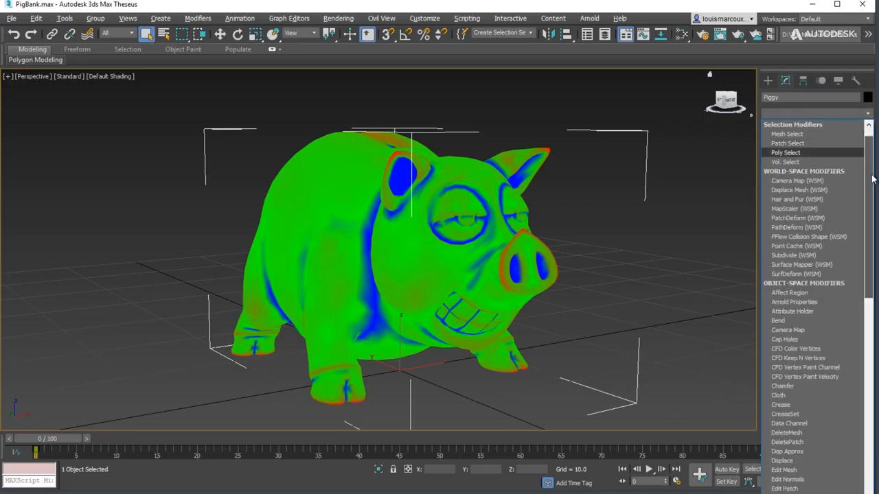
click(792, 304)
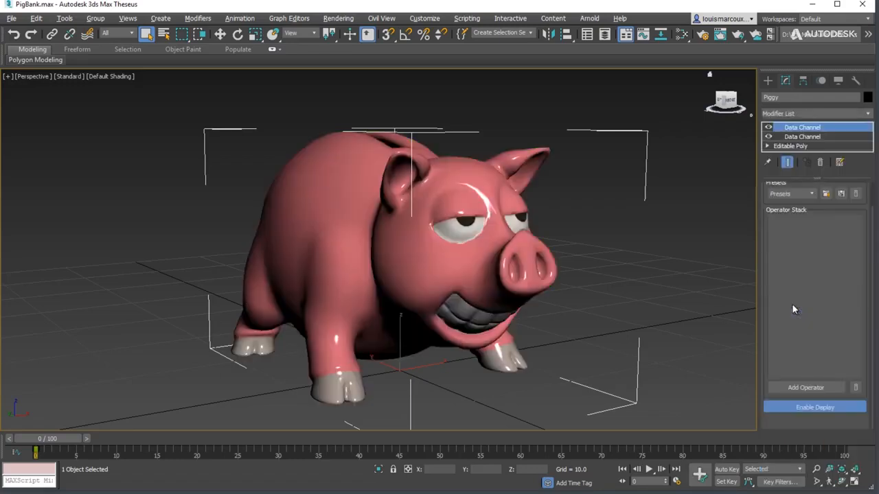
Add a Face Input operator to the new Data Channel modifier and set its input to Normal.
click(807, 388)
drag(440, 228, 507, 80)
click(528, 163)
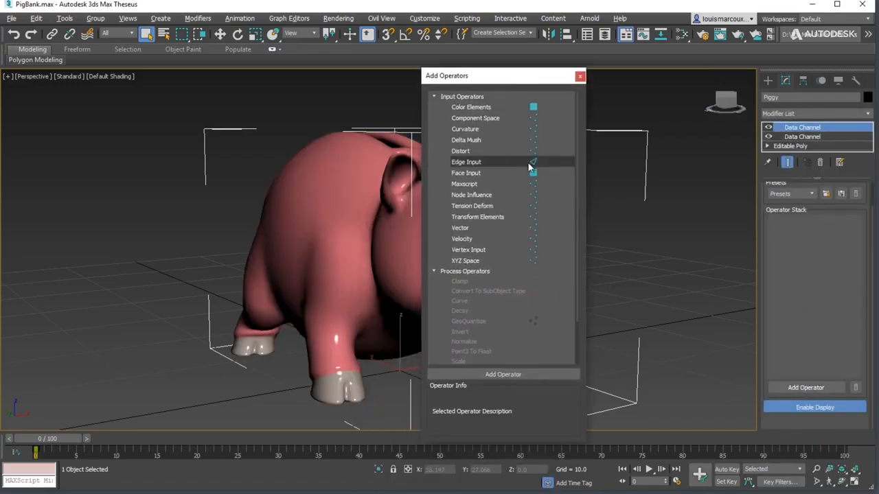
click(464, 174)
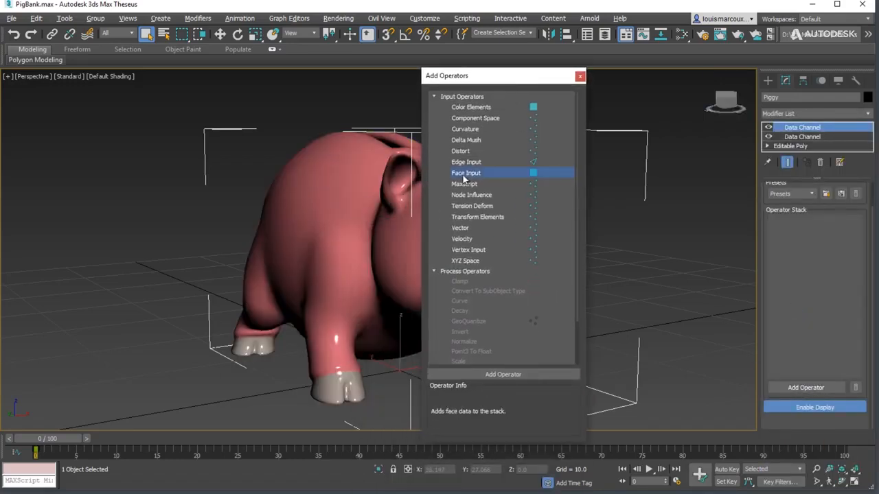
click(505, 374)
scroll(767, 286, down, 1)
click(817, 422)
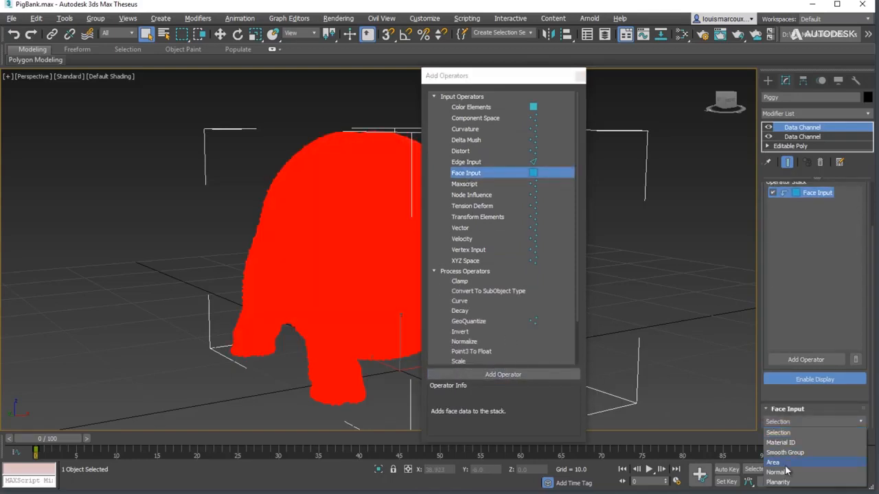
click(785, 474)
Add a Point3 To Float operator below the Face Input operator and set it to Z.
click(457, 351)
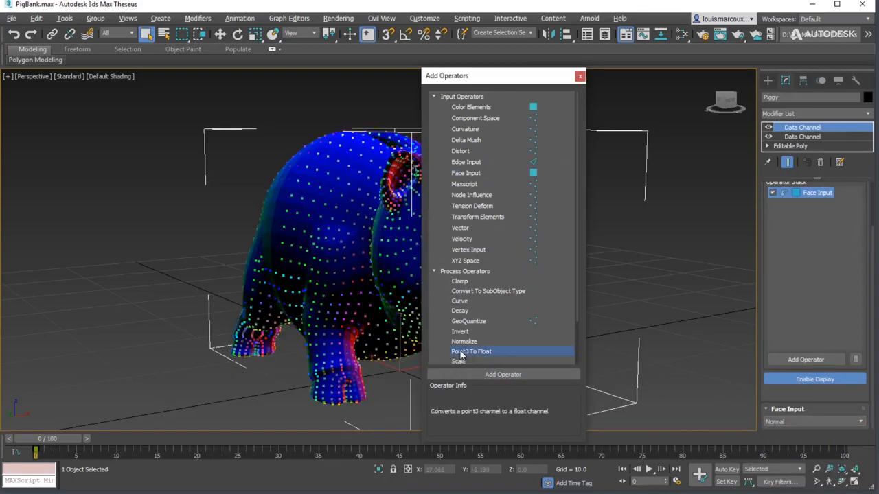
drag(457, 351, 787, 234)
click(803, 423)
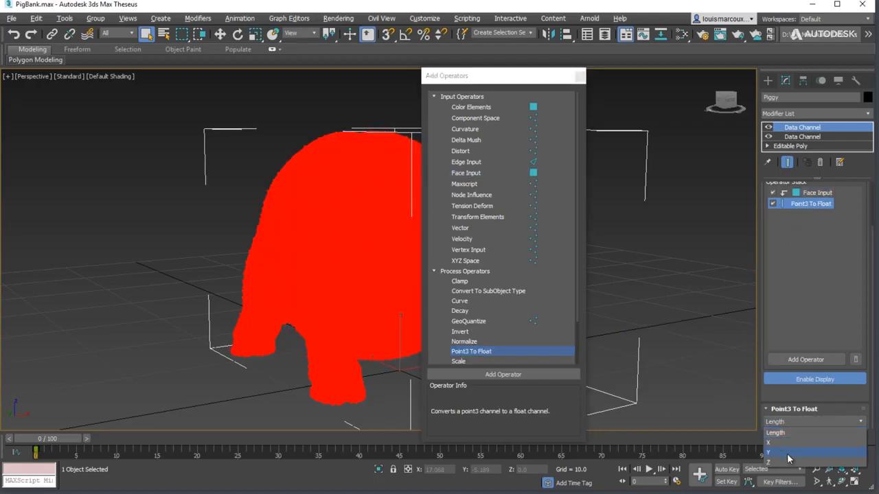
click(786, 466)
Add a Curve operator to the end of the operator stack and pull the middle of its curve down.
click(459, 301)
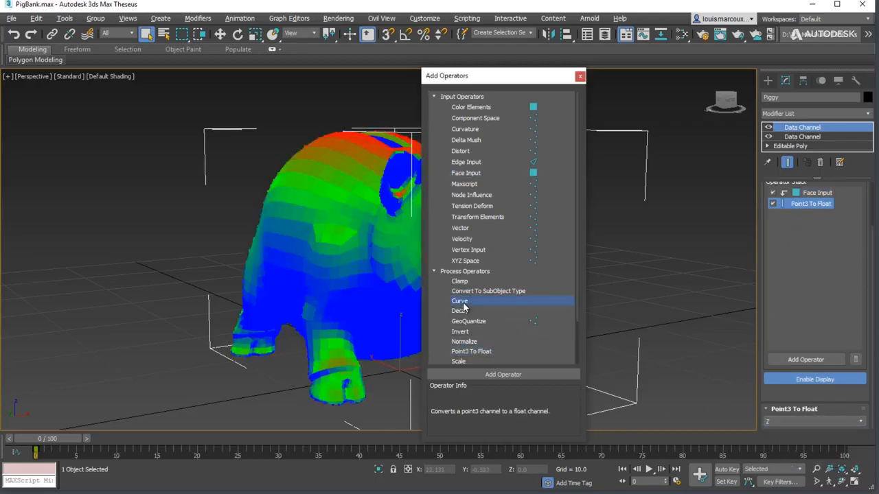
drag(459, 300, 790, 232)
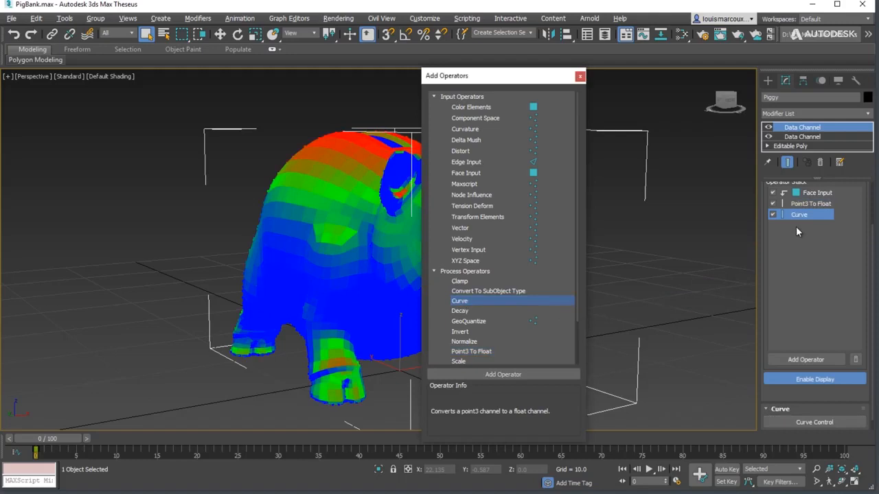
click(815, 422)
click(35, 92)
click(10, 92)
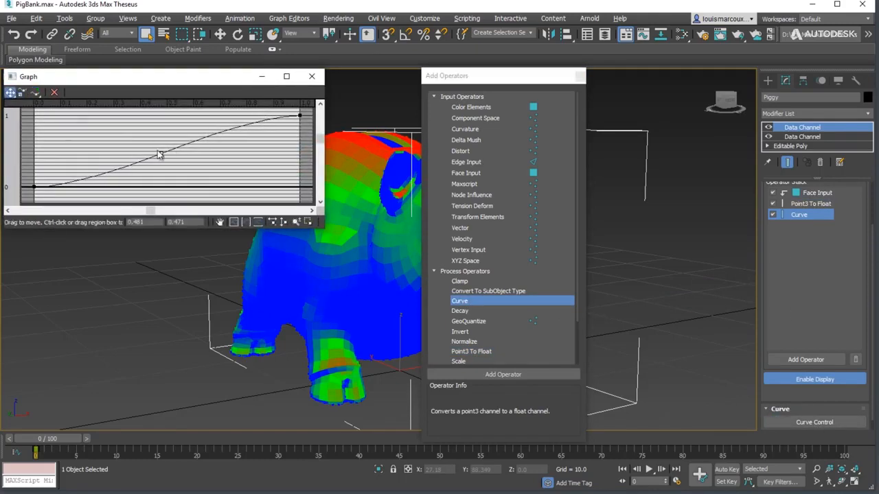
drag(160, 152, 158, 180)
click(312, 77)
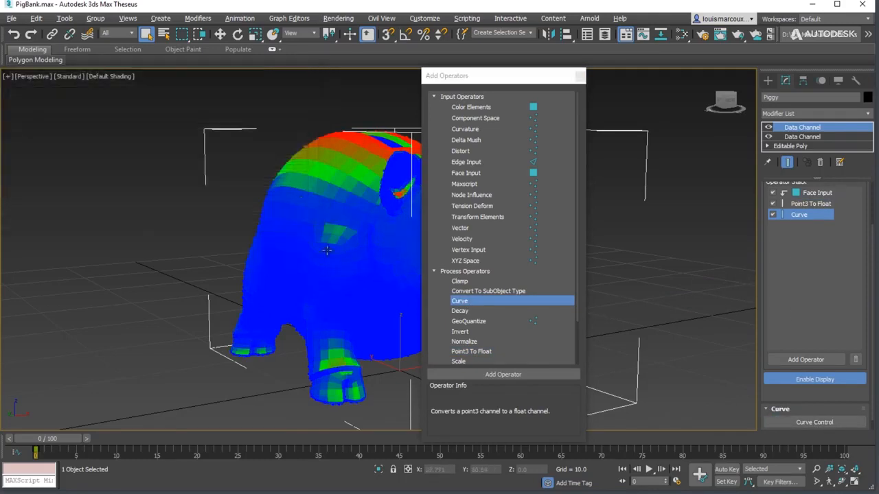
Add a Convert To SubObject Type operator for converting the face data to vertex data.
click(489, 291)
click(505, 375)
scroll(793, 395, down, 2)
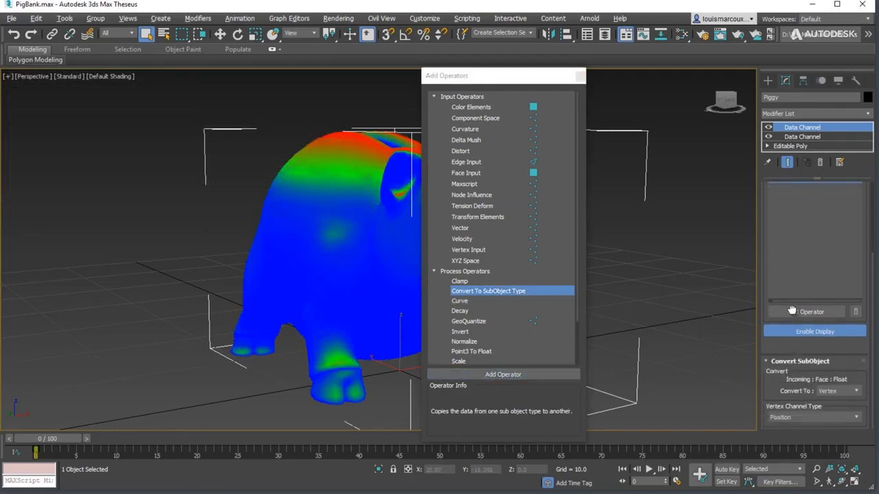
Add a Vertex Output operator writing to the X component of map channel 3, with the selection method Add.
drag(577, 296, 580, 360)
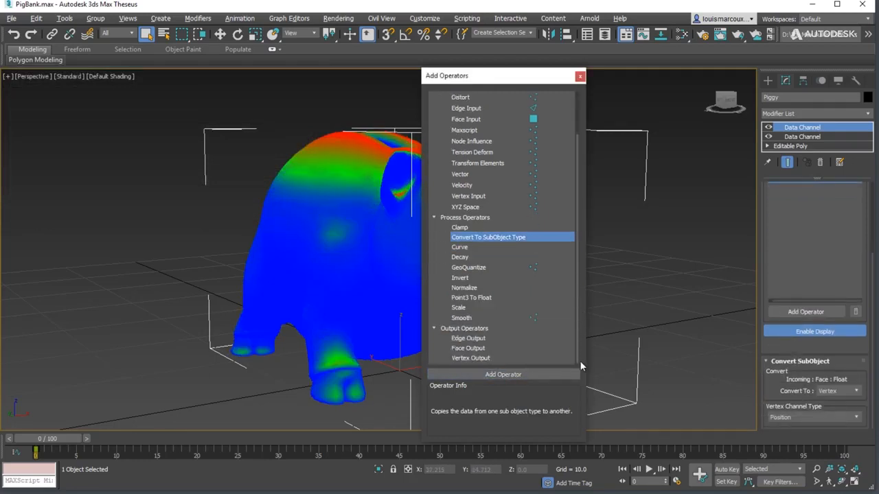
click(471, 358)
drag(471, 358, 809, 226)
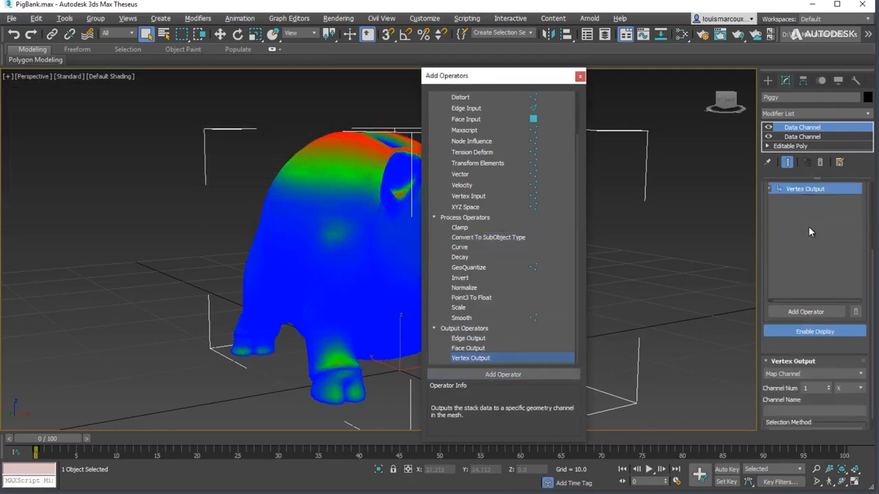
click(811, 389)
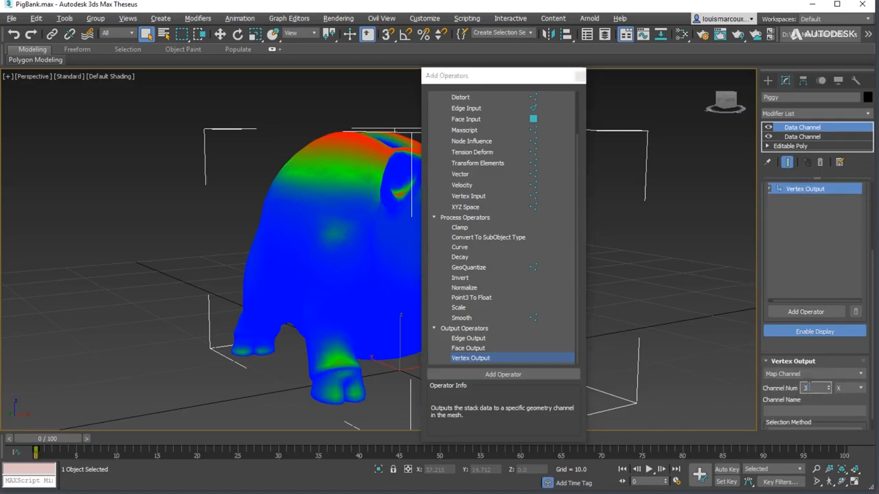
click(844, 392)
click(843, 399)
scroll(778, 390, down, 1)
click(783, 417)
click(782, 441)
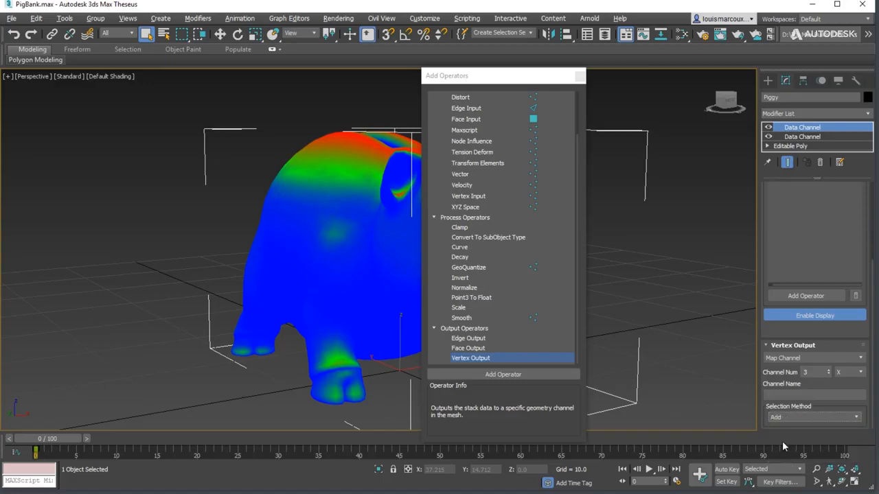
Look through the available modifiers for one to add on top of the pig's modifier stack.
click(818, 114)
scroll(797, 469, down, 2)
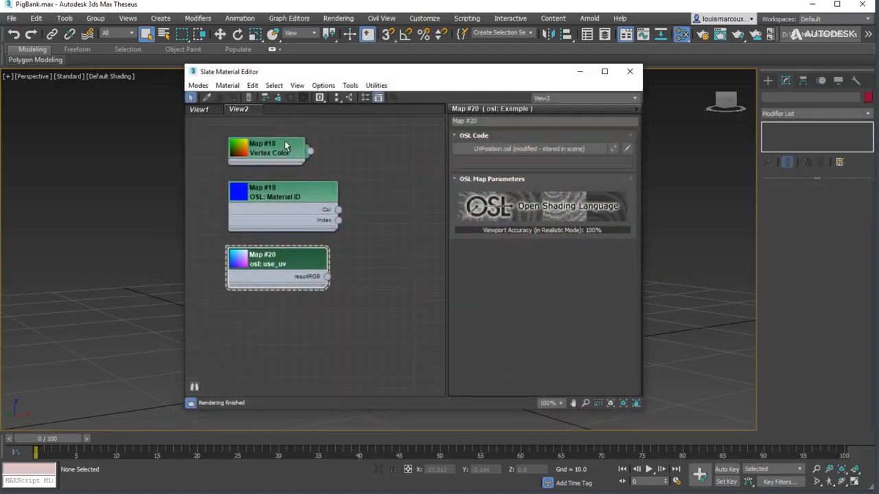
Duplicate the Vertex Color map below the OSL maps and set the copy to map channel 2, sub channel Blue.
shift+drag(287, 146, 278, 317)
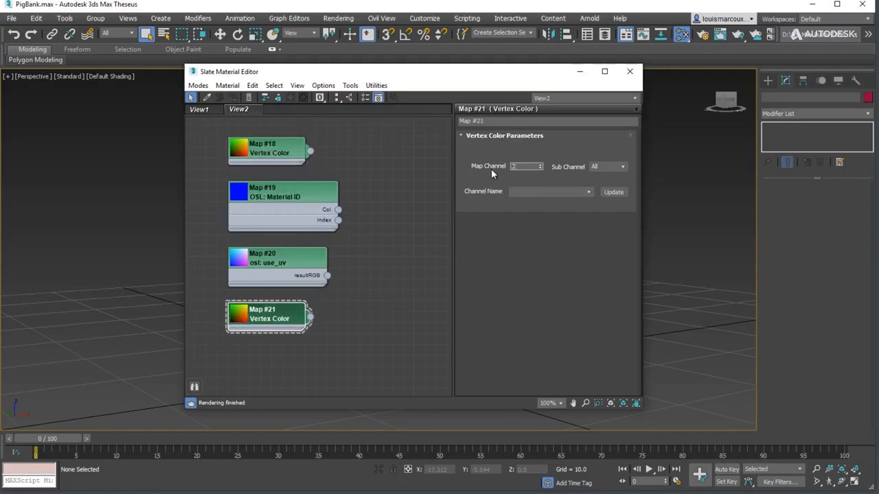
key(Tab)
click(621, 167)
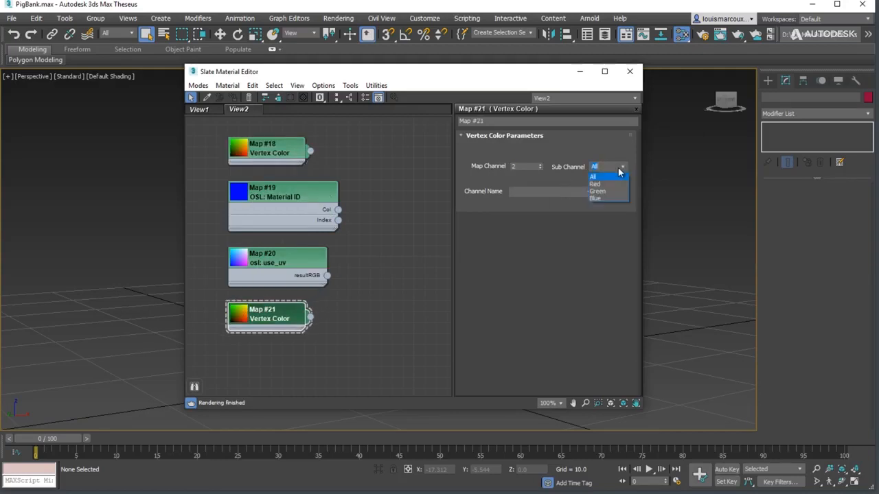
click(599, 198)
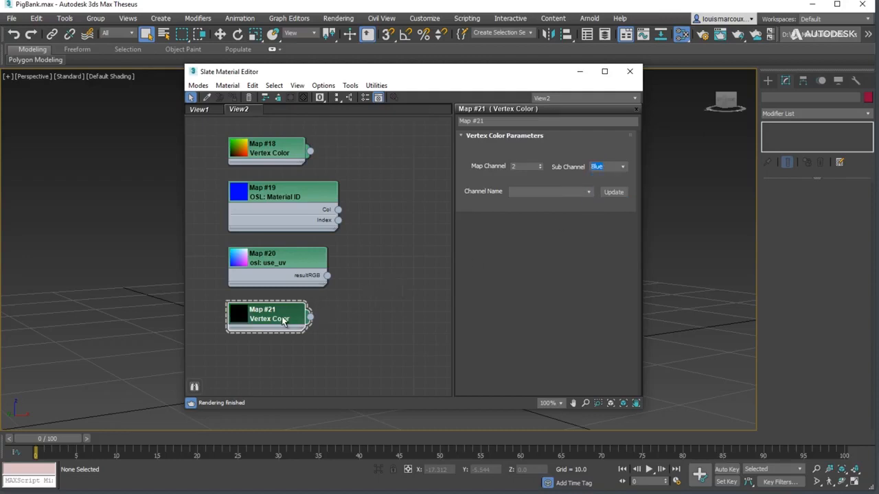
Duplicate the blue Vertex Color map and set the new copy to map channel 3, sub channel Red.
shift+drag(280, 321, 284, 367)
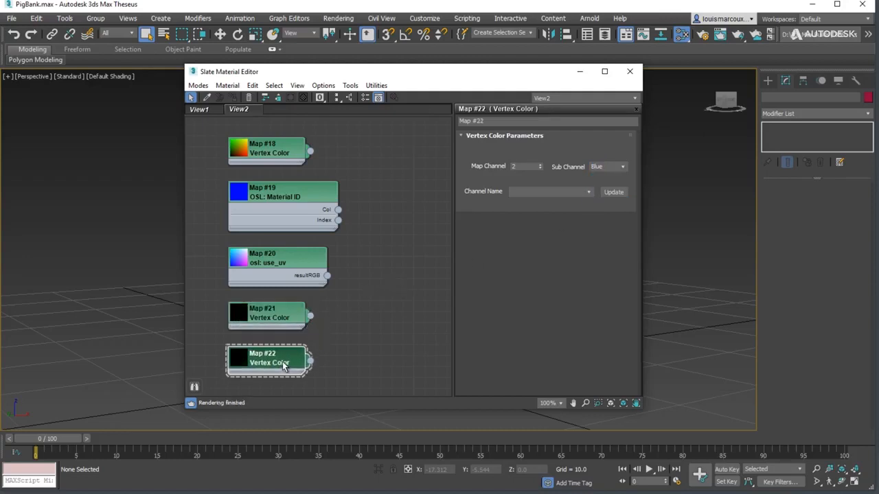
click(621, 167)
click(598, 184)
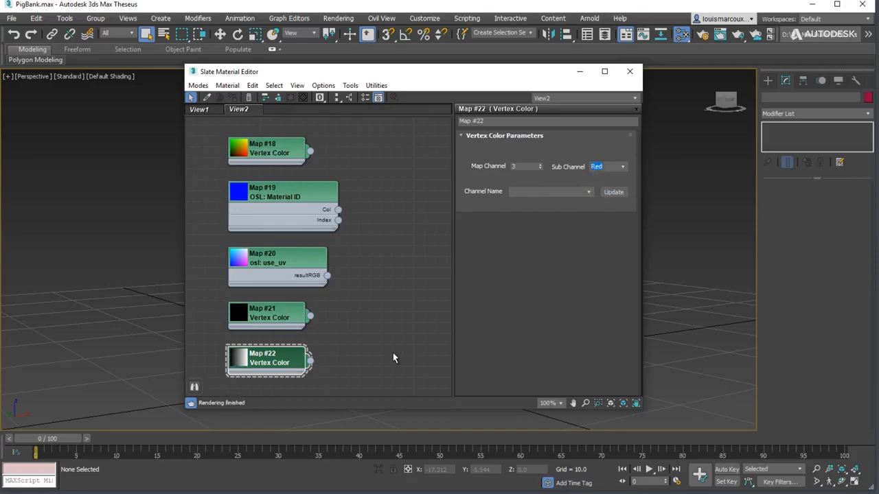
Hide the material editor's parameter area, then narrow the editor window and place it beside the pig.
click(637, 108)
drag(642, 164, 399, 165)
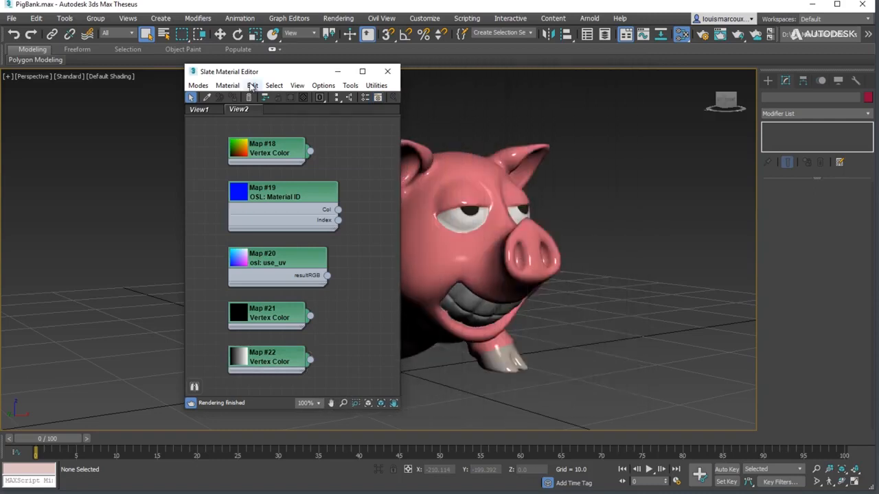
drag(264, 74, 714, 81)
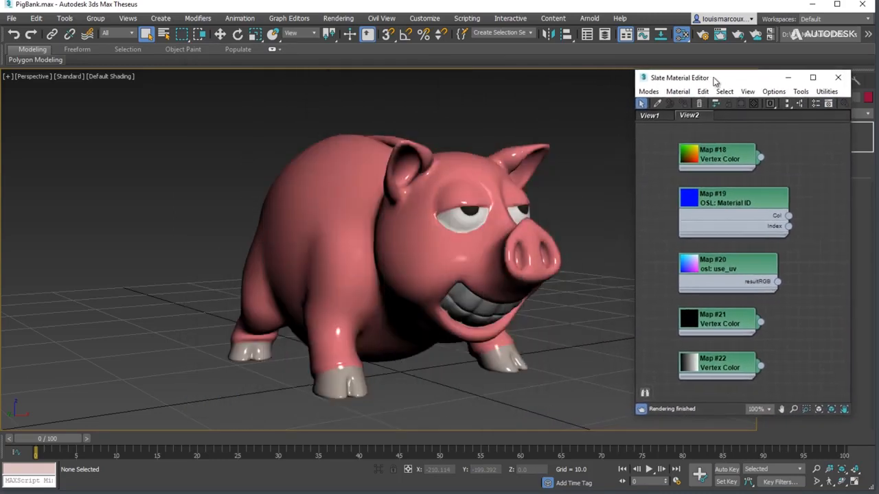
Select the pig and add an Arnold_map_override map to it in Bake to Texture.
click(409, 194)
click(338, 18)
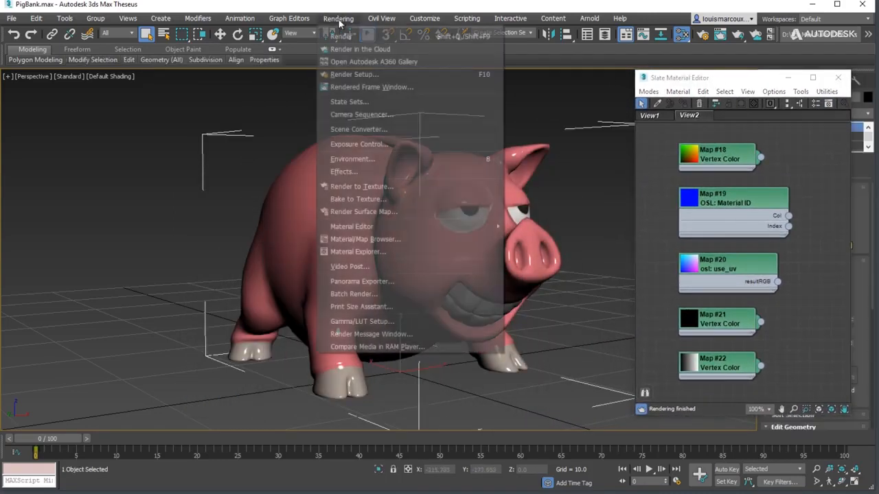
click(358, 199)
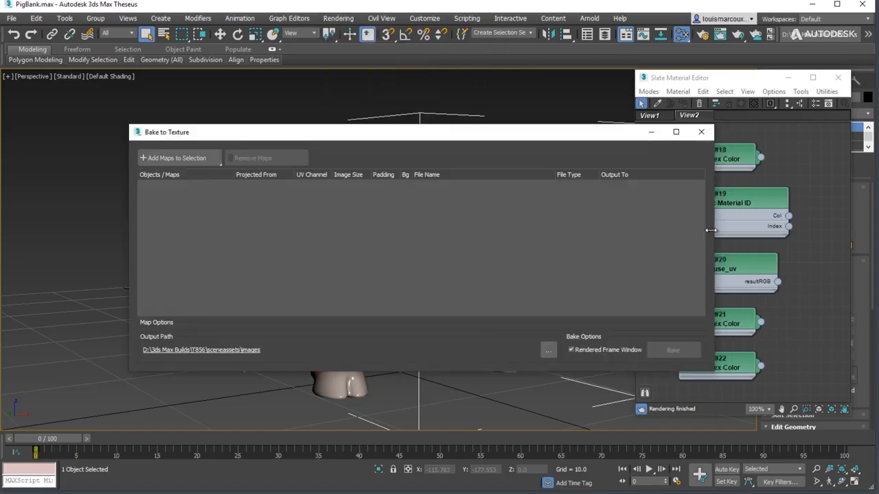
click(164, 154)
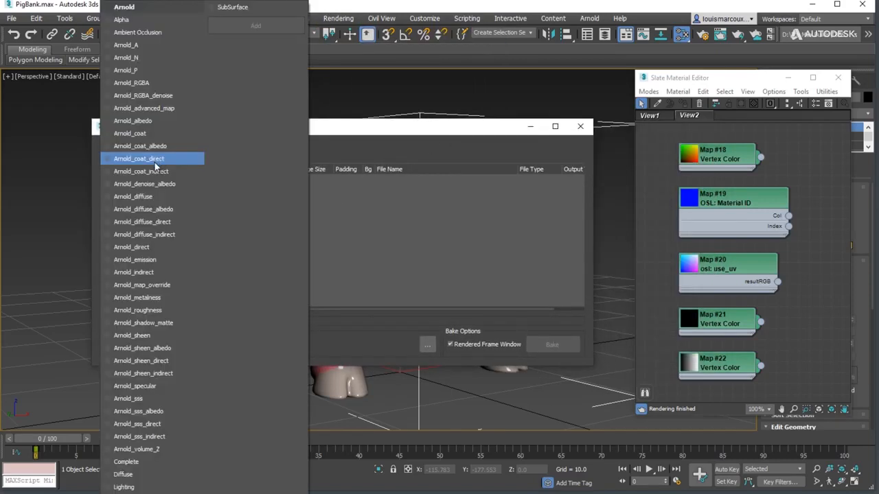
click(138, 285)
click(230, 25)
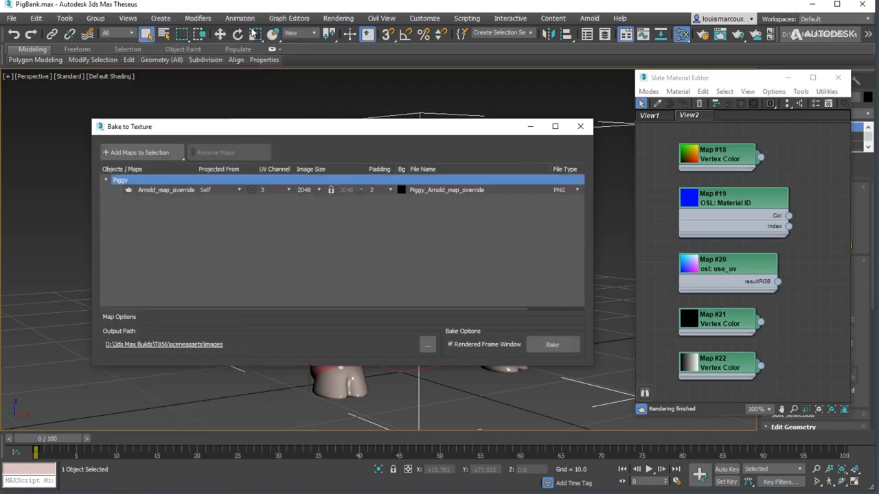
Add four more Arnold_map_override maps to the pig's bake list.
click(154, 153)
click(142, 285)
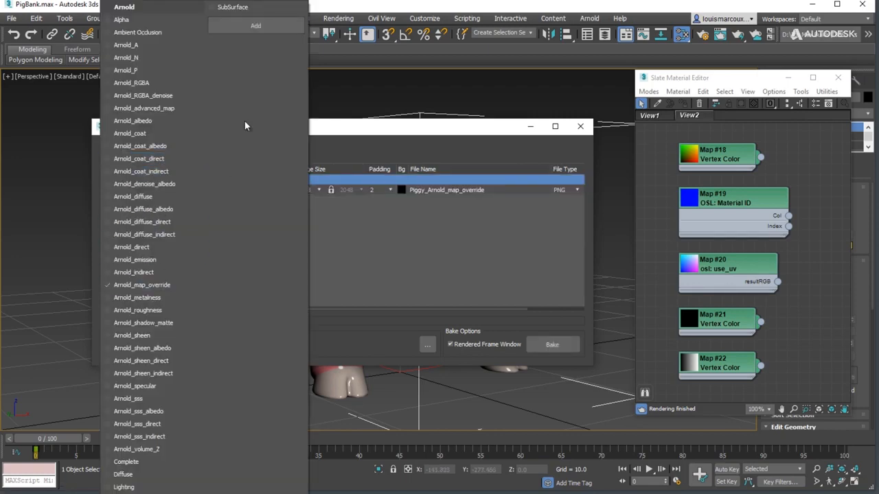
click(255, 26)
click(147, 153)
click(142, 285)
click(272, 27)
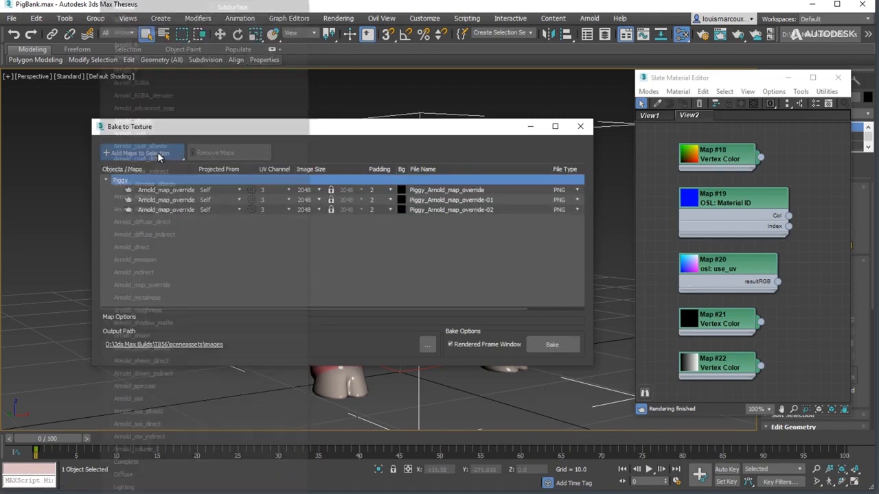
click(155, 153)
click(143, 285)
click(256, 25)
click(154, 154)
click(142, 285)
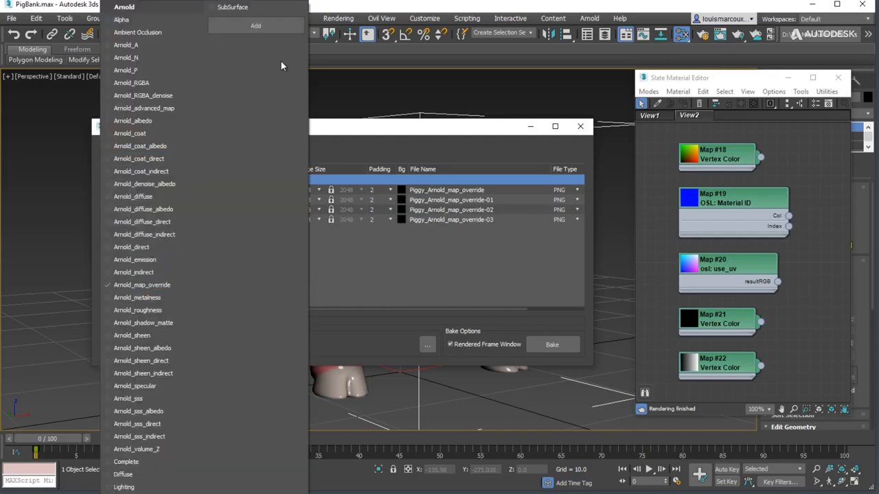
click(271, 26)
Set all five bake maps to UV channel 1 and an image size of 1024.
drag(282, 240, 276, 183)
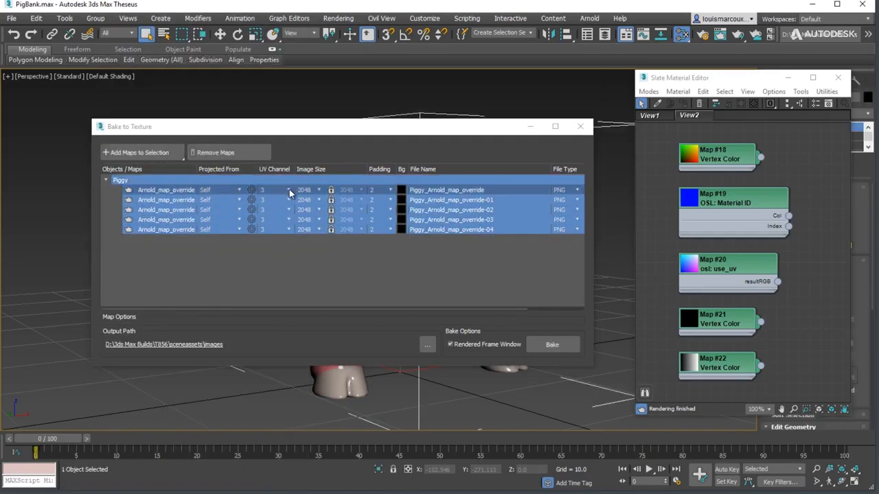
click(289, 188)
click(281, 197)
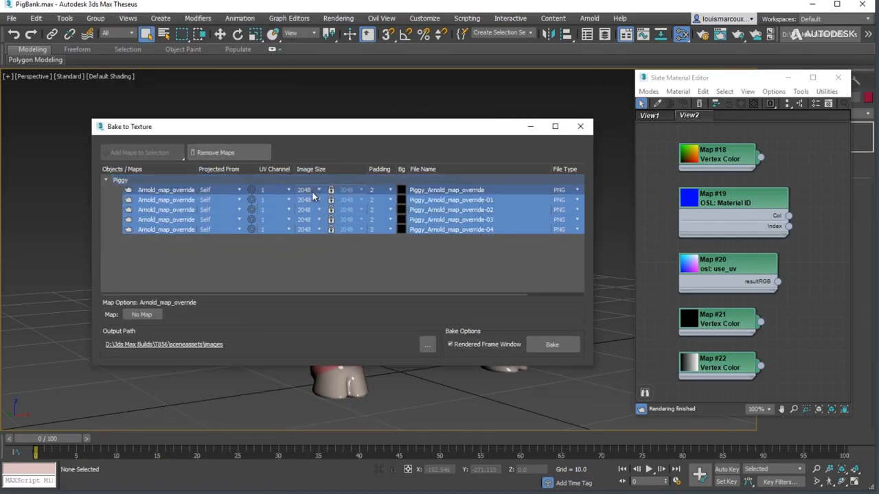
click(319, 190)
click(309, 210)
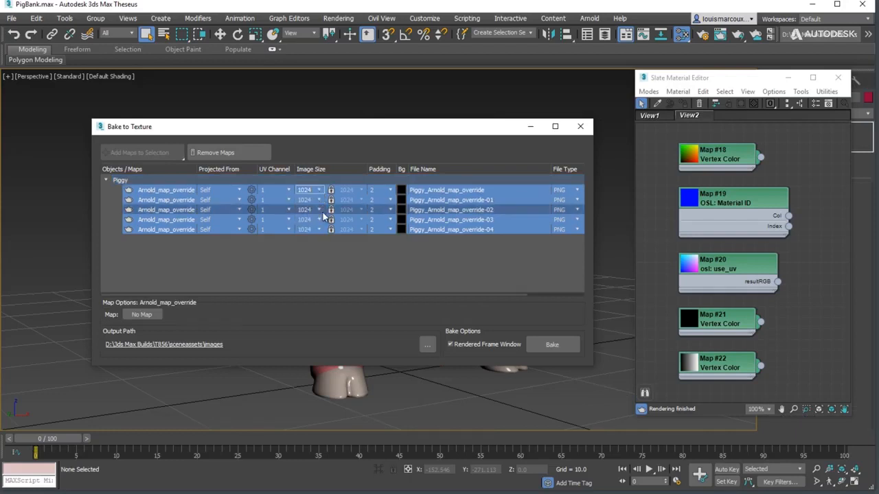
Rename the first bake map's output file as Piggy_Arnold_map_vertexcolor.
click(445, 262)
double_click(506, 192)
key(BackSpace)
key(BackSpace)
key(BackSpace)
key(BackSpace)
key(BackSpace)
key(BackSpace)
key(BackSpace)
key(BackSpace)
text(vertexcol)
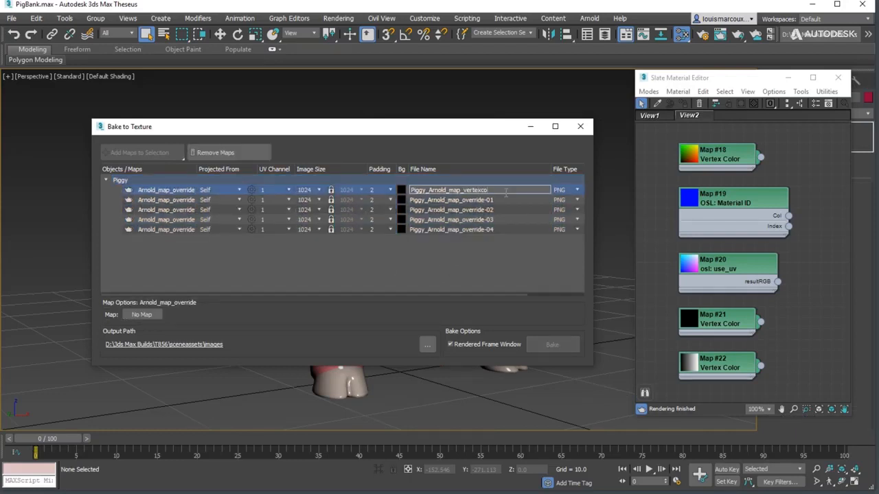
text(or)
Rename the second and third bake output files as Piggy_Arnold_map_MaterialID and Piggy_Arnold_map_UVPosition.
double_click(511, 200)
text(Mat)
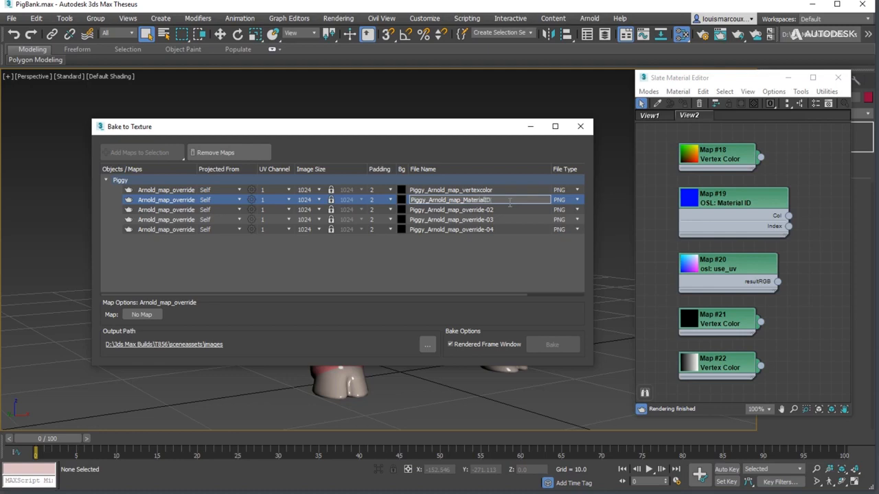
double_click(514, 210)
text(UVPosition)
Rename the fourth and fifth bake output files as Piggy_Arnold_map_DirtMap and Piggy_Arnold_map_DustMap.
double_click(515, 220)
text(Dir)
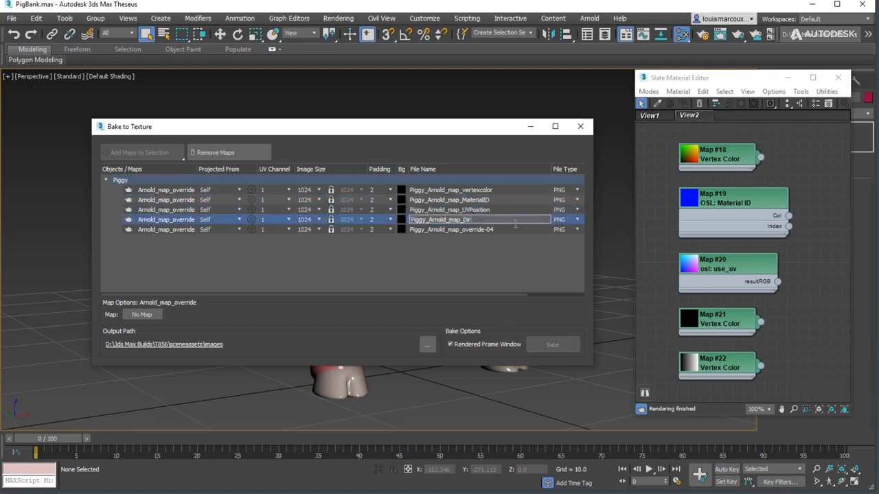
text(tMap)
double_click(545, 231)
text(DustMap)
key(Return)
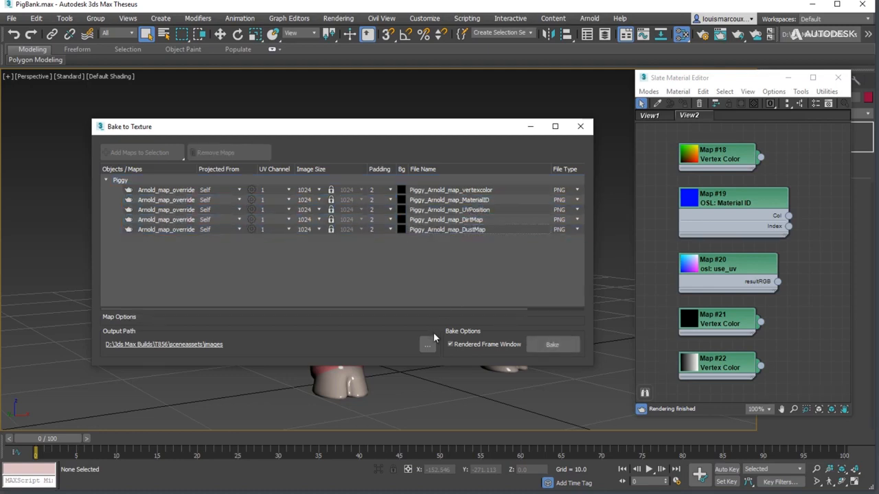
Set the bake output path to D:\Temp and assign Map #18 (Vertex Color) as an instance to the vertexcolor bake map.
click(427, 345)
click(448, 296)
click(169, 190)
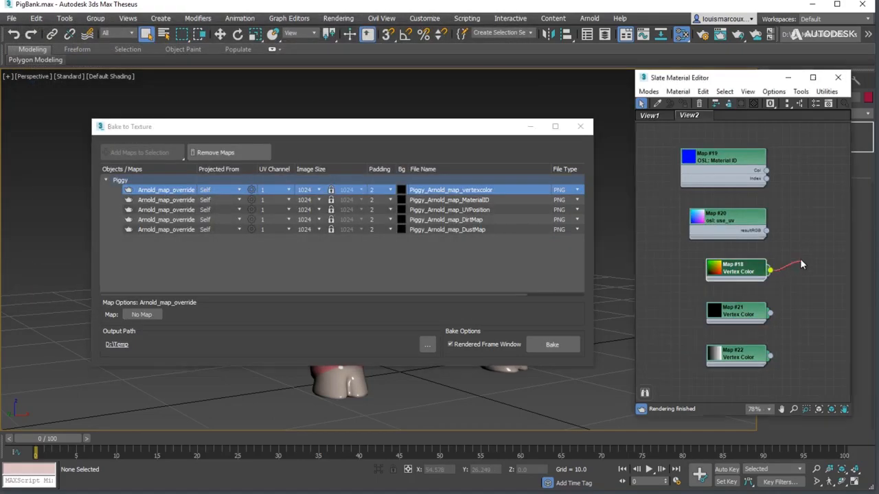
drag(769, 270, 151, 316)
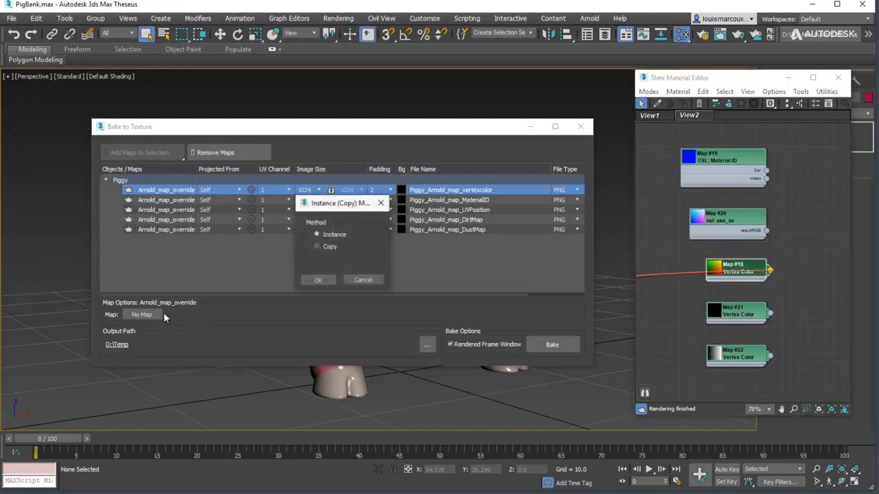
click(318, 281)
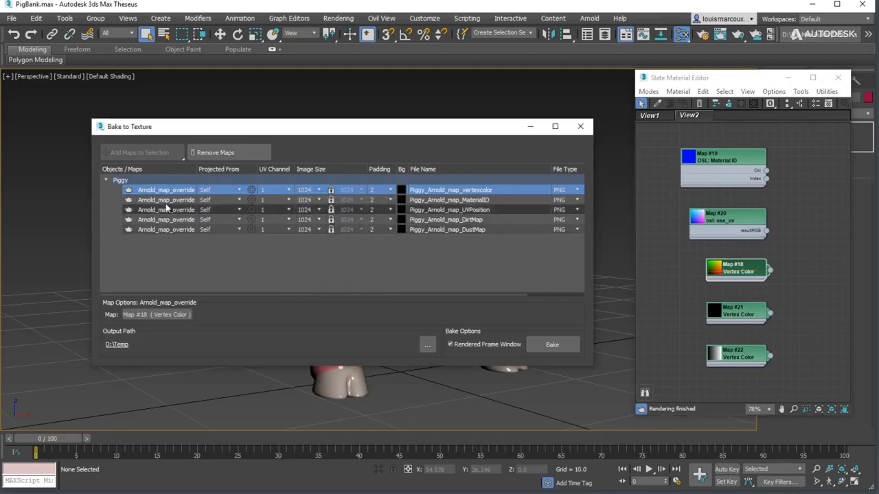
Assign instances of Map #19's Col output to the MaterialID bake map and Map #20 (osl: use_uv) to the UVPosition bake map.
click(166, 201)
drag(767, 171, 136, 315)
click(318, 280)
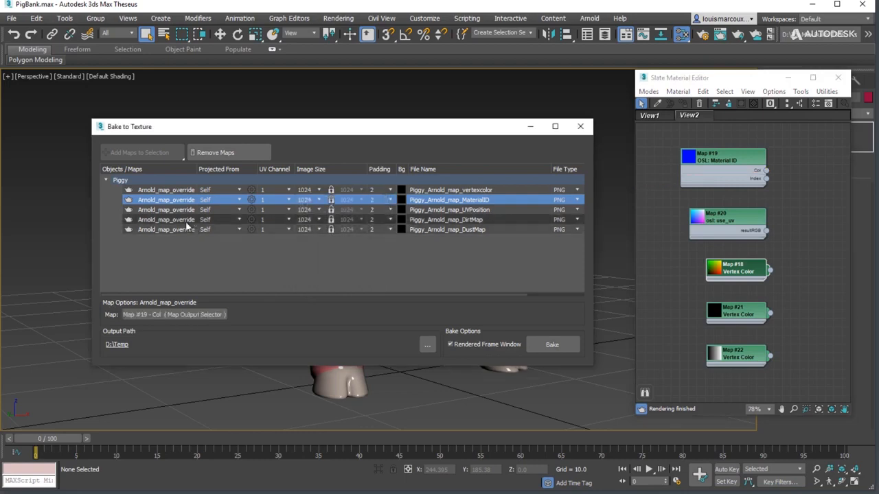
click(167, 210)
drag(766, 231, 141, 314)
click(320, 280)
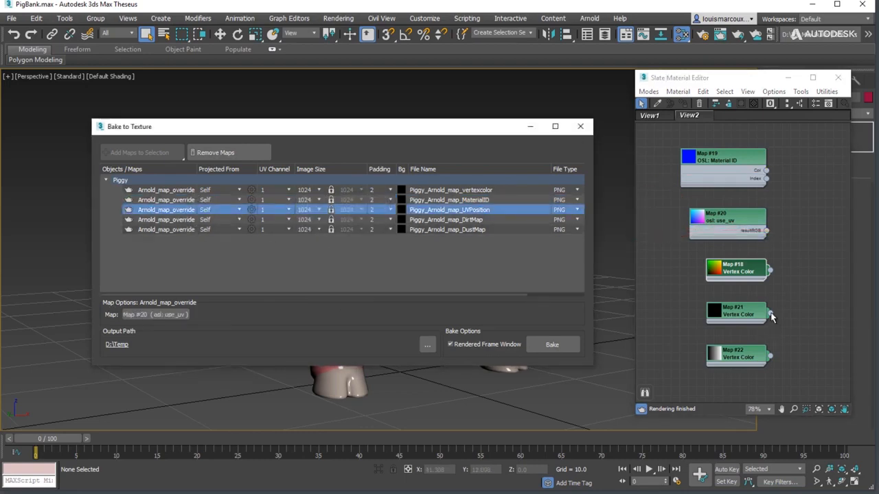
Assign instances of Map #21 and Map #22 to the DirtMap and DustMap bake maps, and bake all five maps.
click(167, 220)
drag(771, 314, 143, 316)
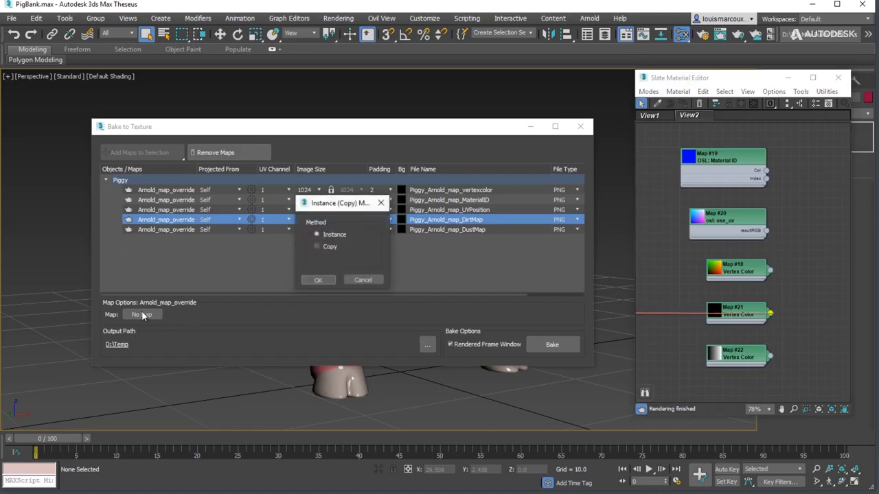
click(315, 281)
click(163, 230)
drag(770, 356, 151, 318)
click(318, 279)
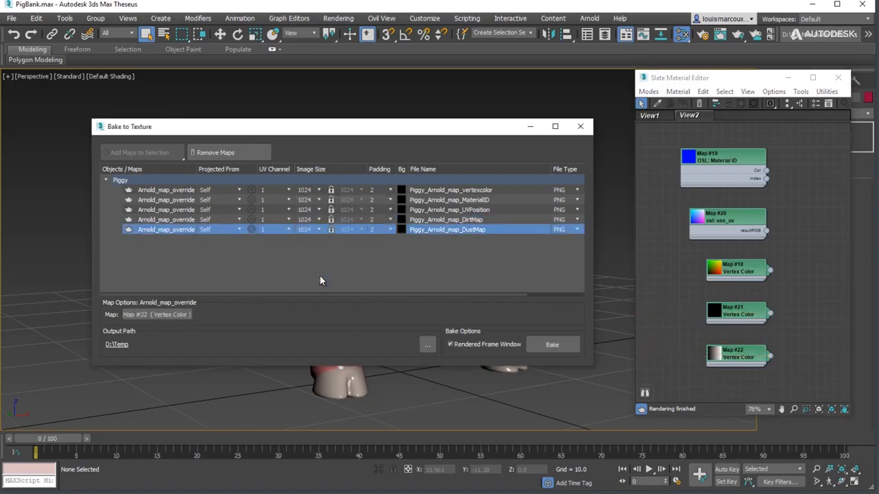
click(552, 344)
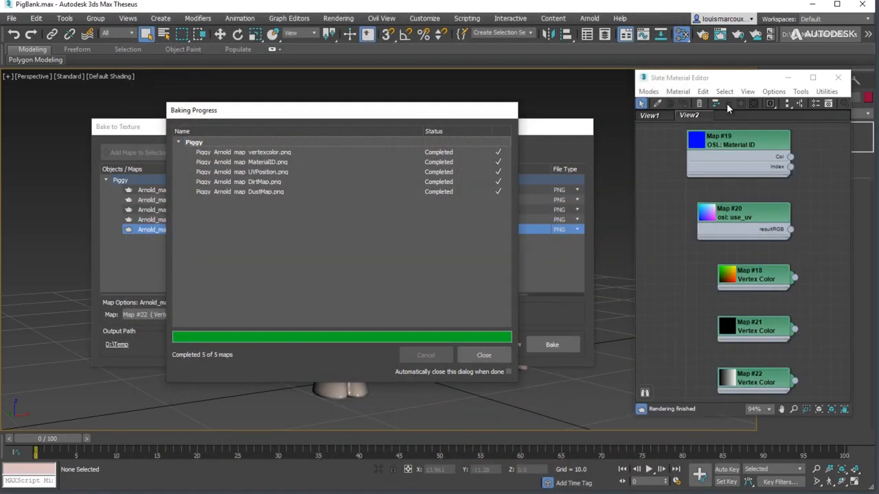
Examine the baked vertexcolor, MaterialID, UVPosition and DirtMap images one after another in the image viewer.
double_click(258, 153)
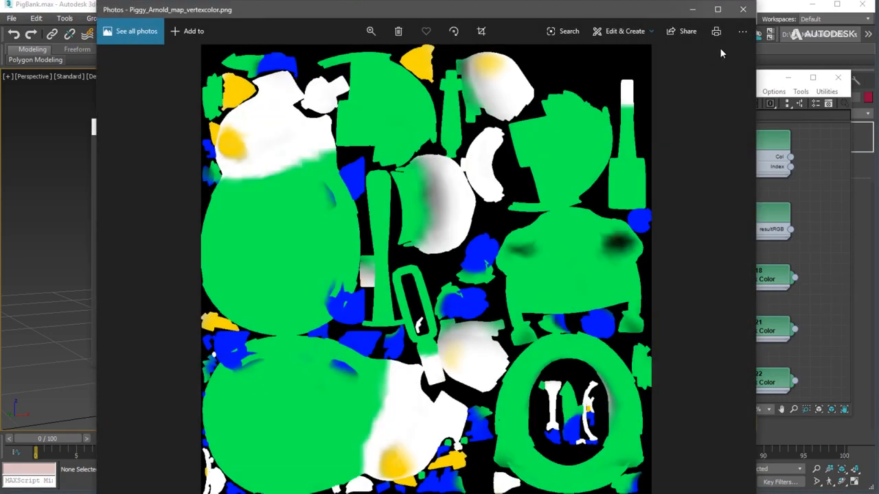
click(743, 9)
double_click(269, 162)
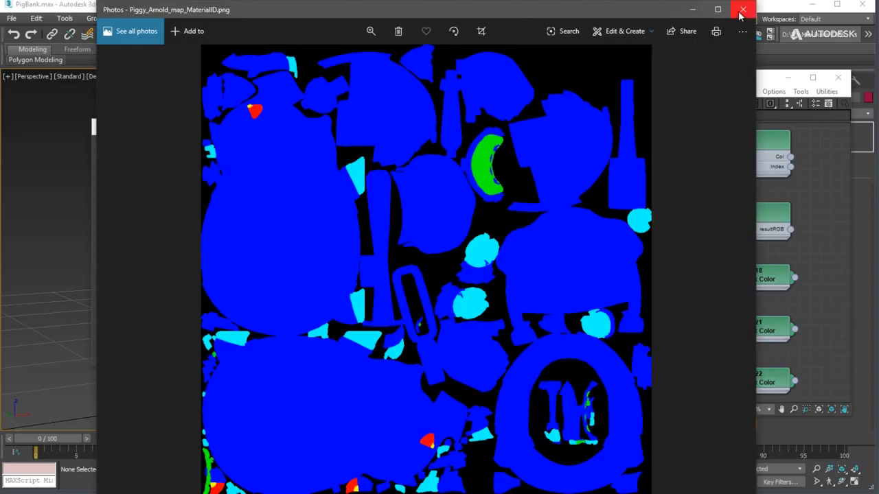
click(742, 10)
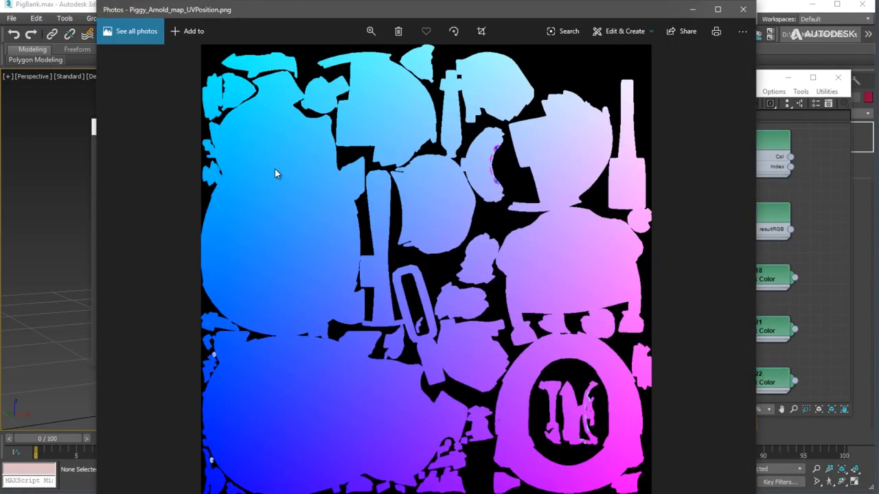
click(743, 9)
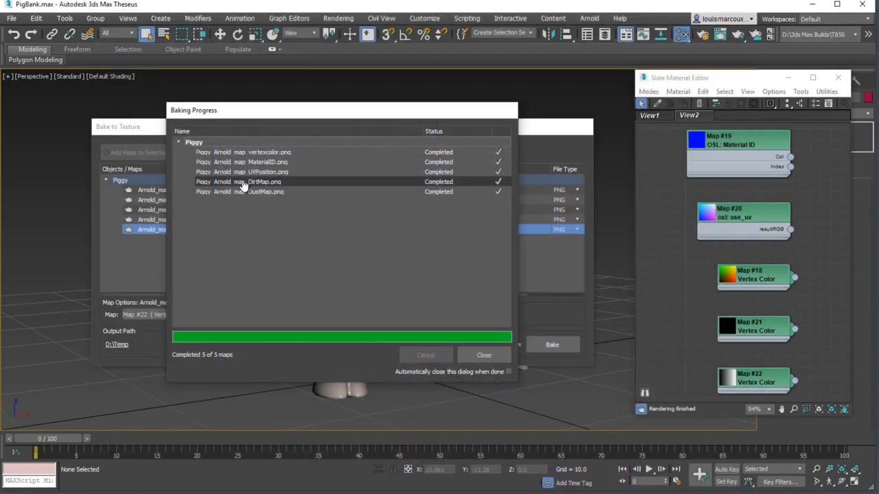
double_click(242, 182)
click(742, 8)
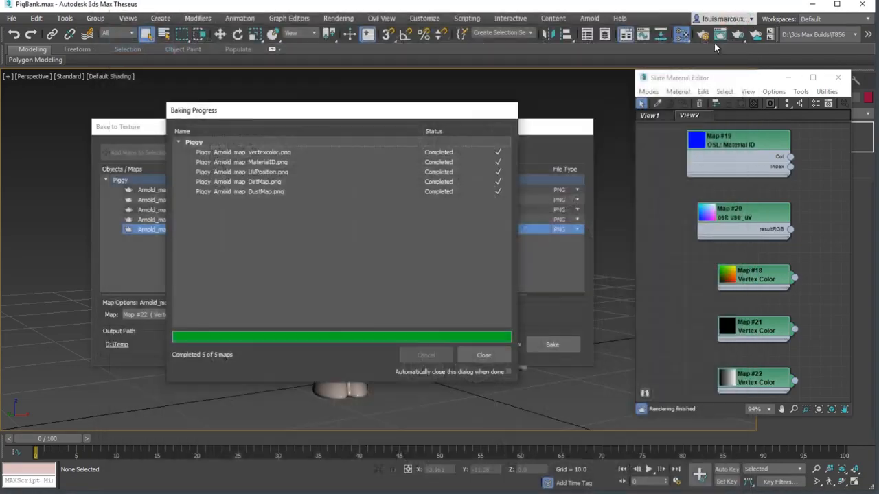